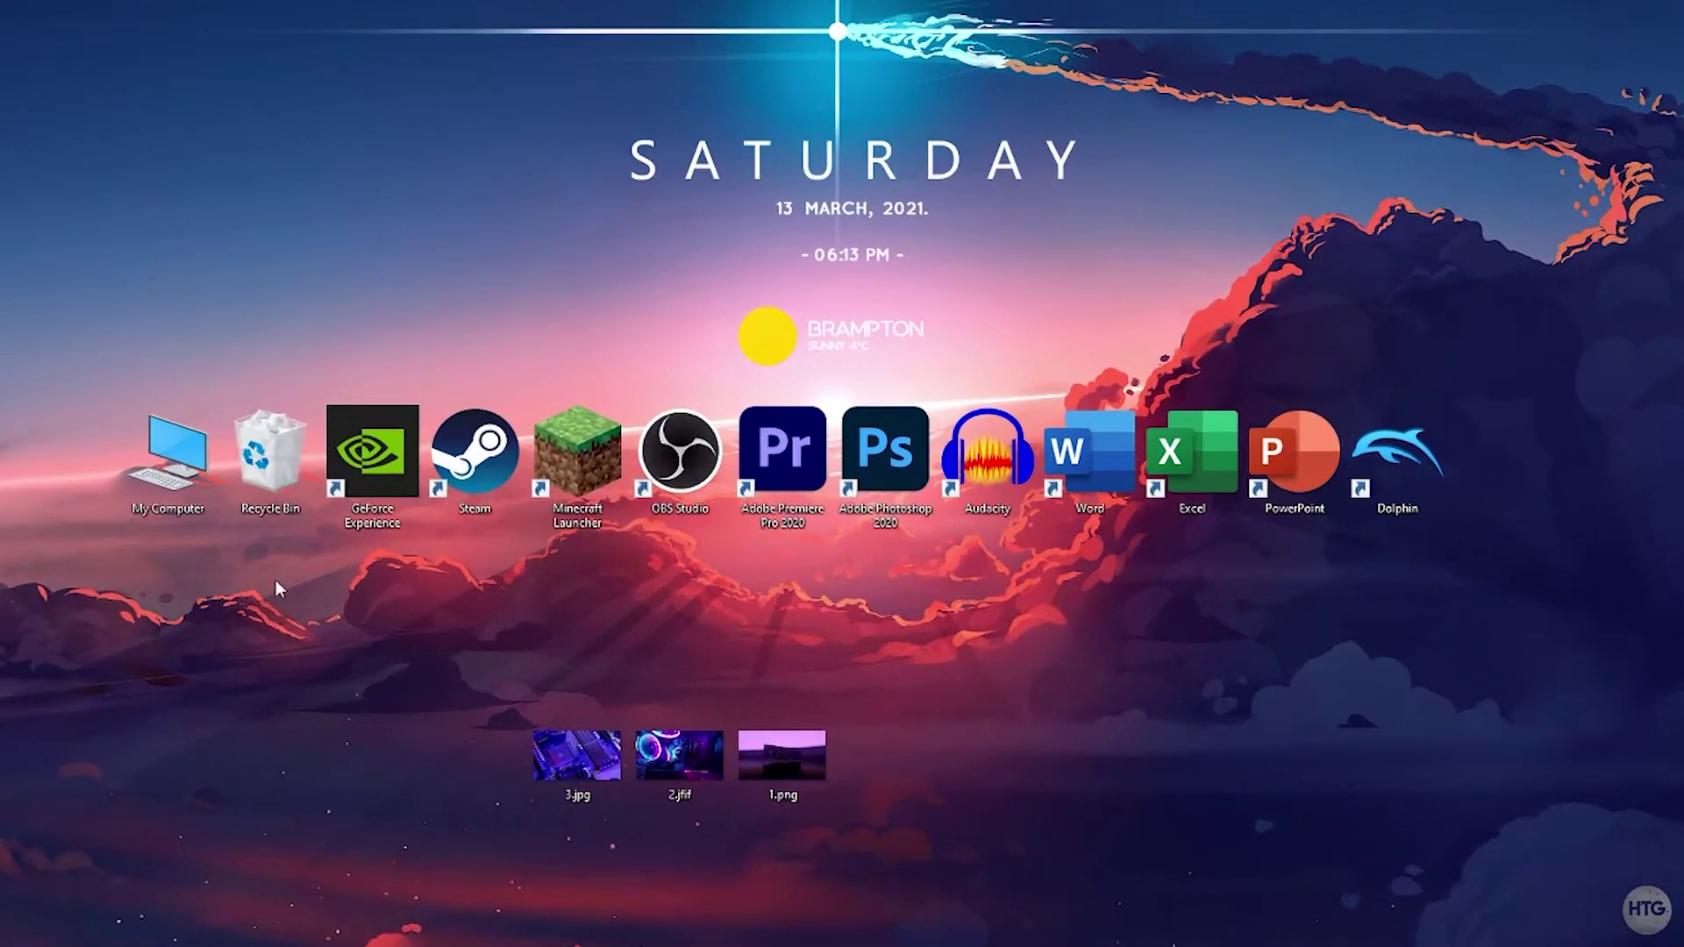
Step: Set 1.png as the desktop background, then replace it with 2.jfif
left_click_drag(450, 609, 944, 839)
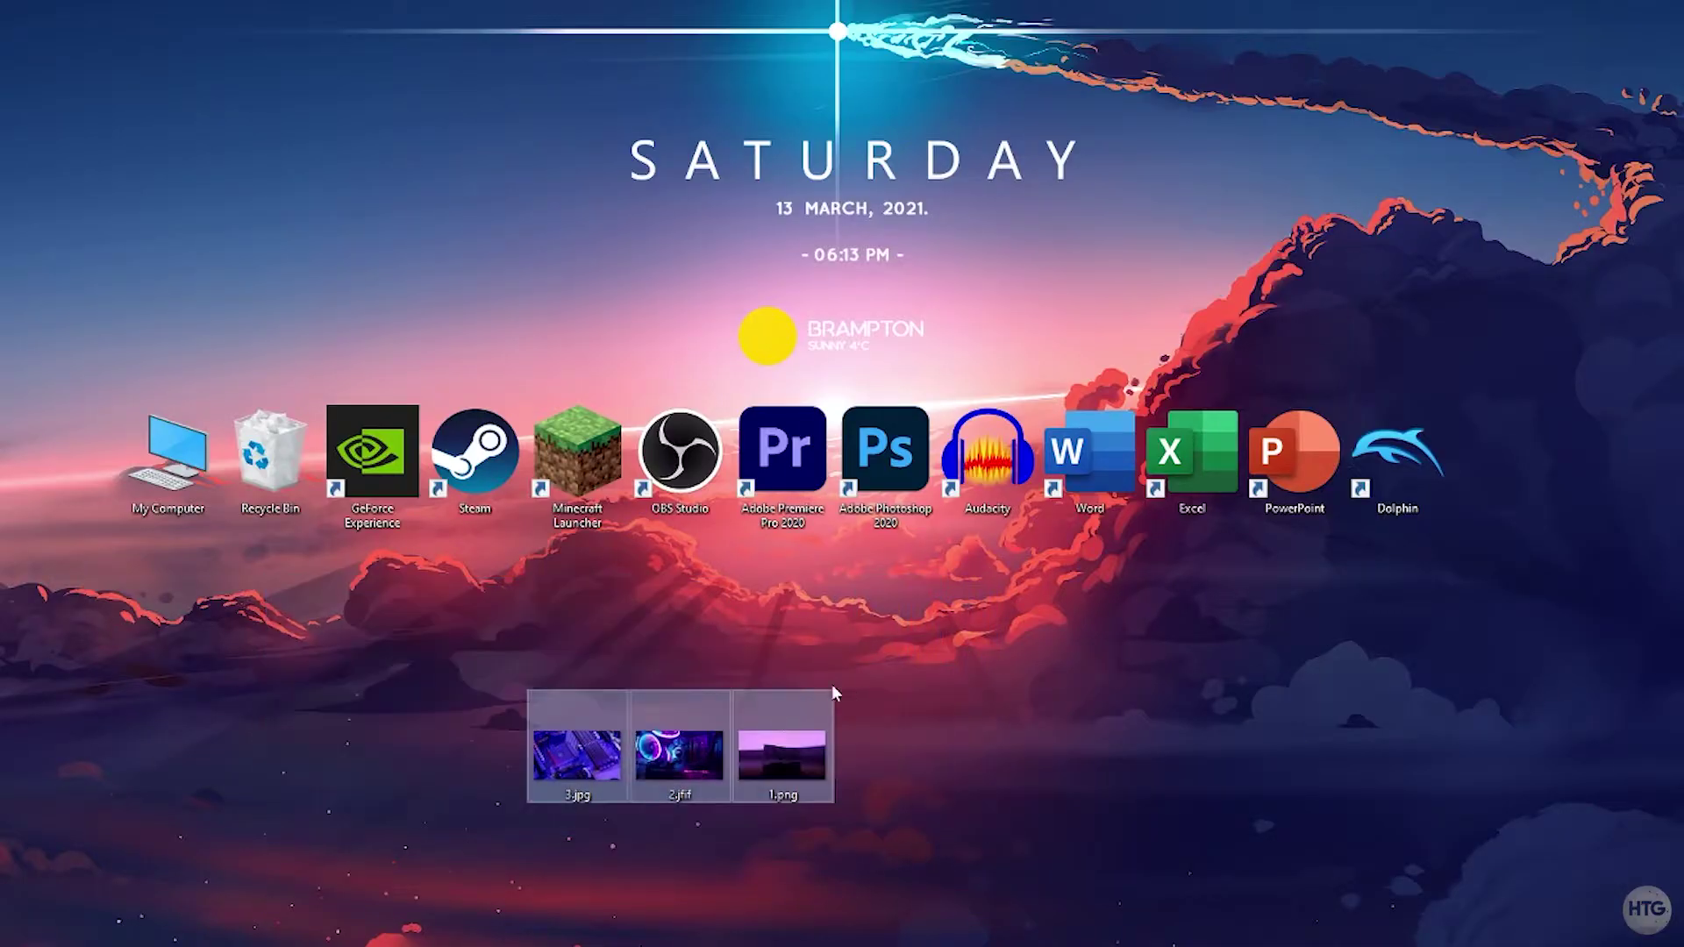
left_click(990, 749)
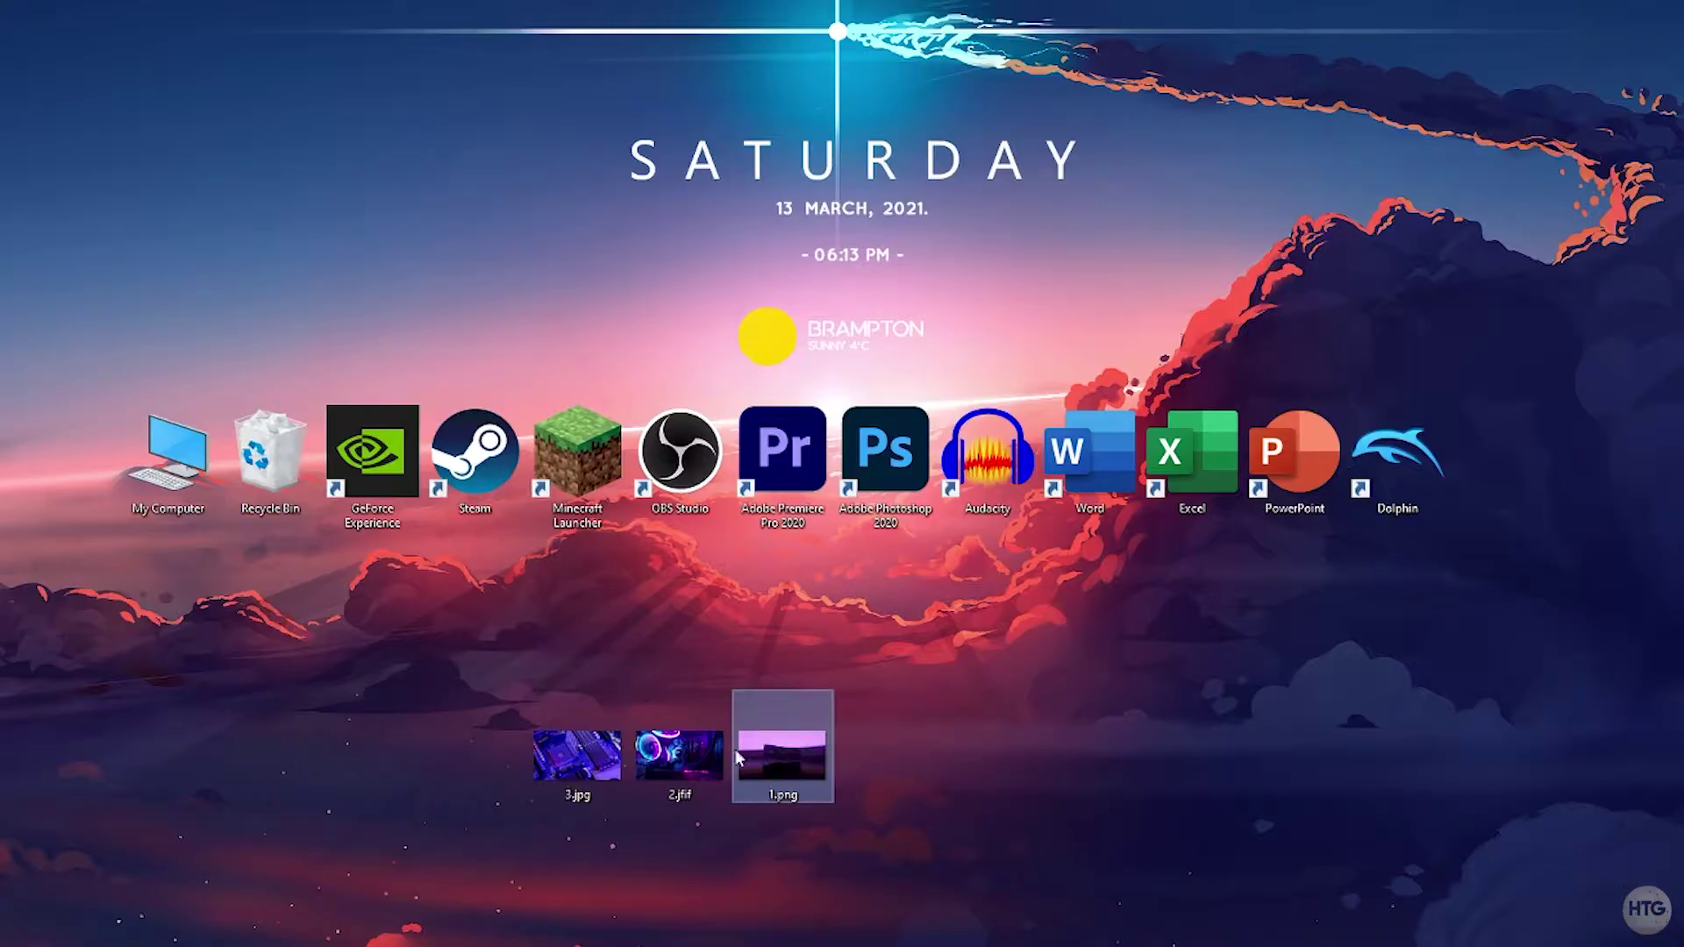
right_click(777, 739)
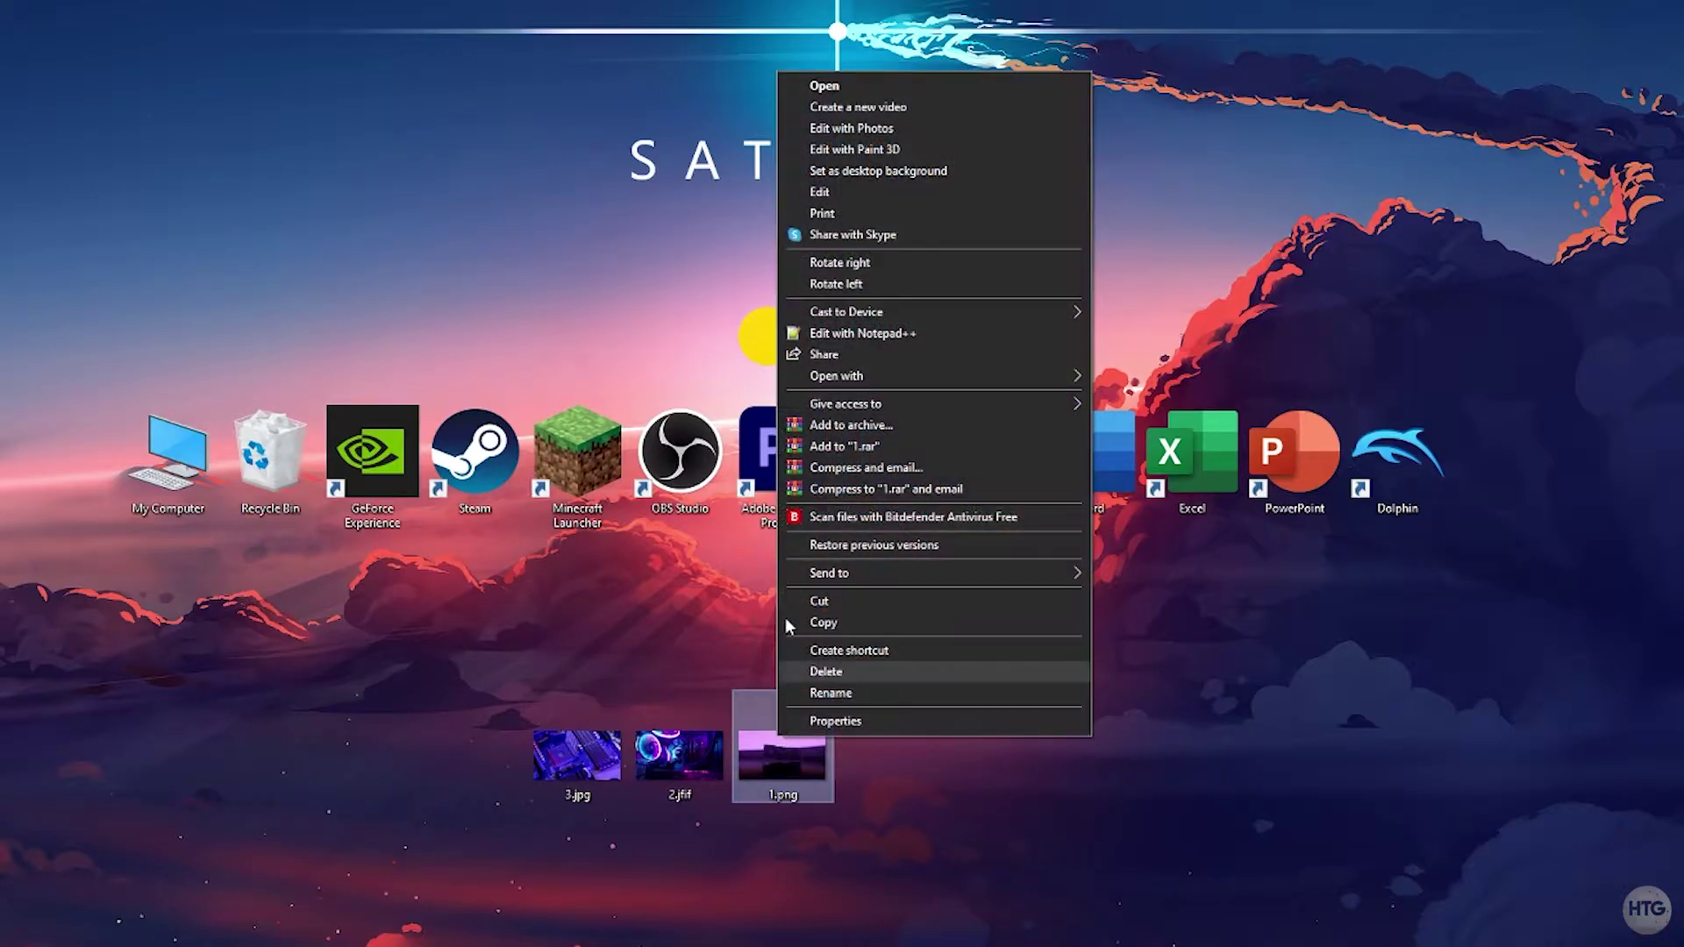
left_click(878, 170)
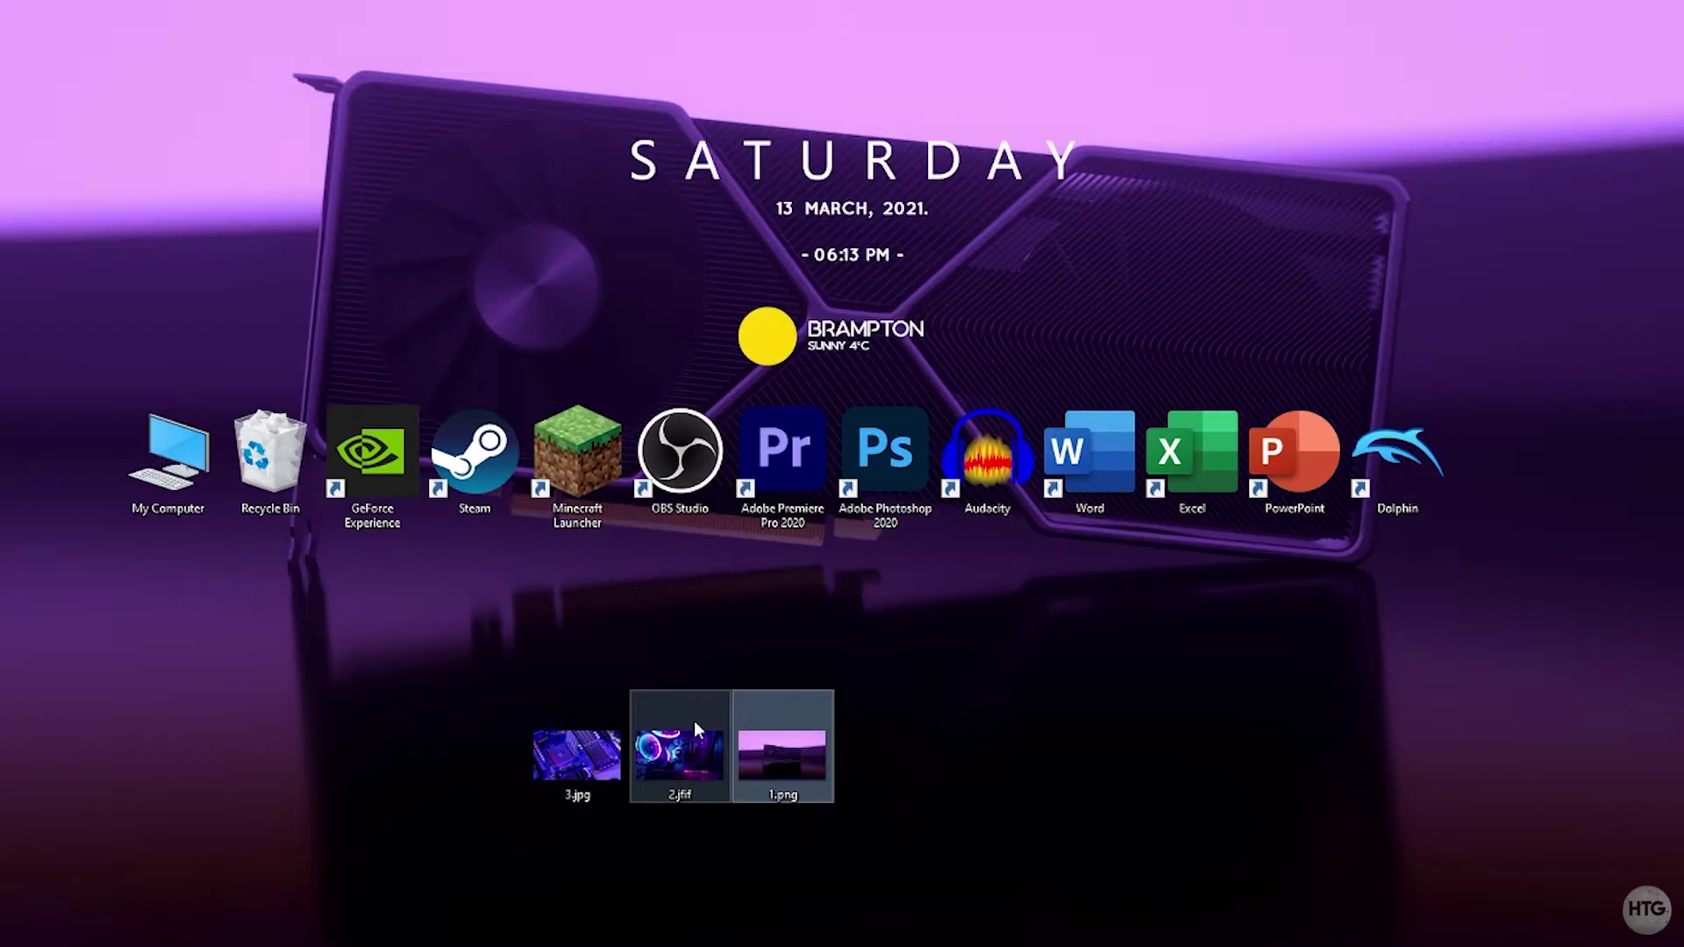
left_click(693, 750)
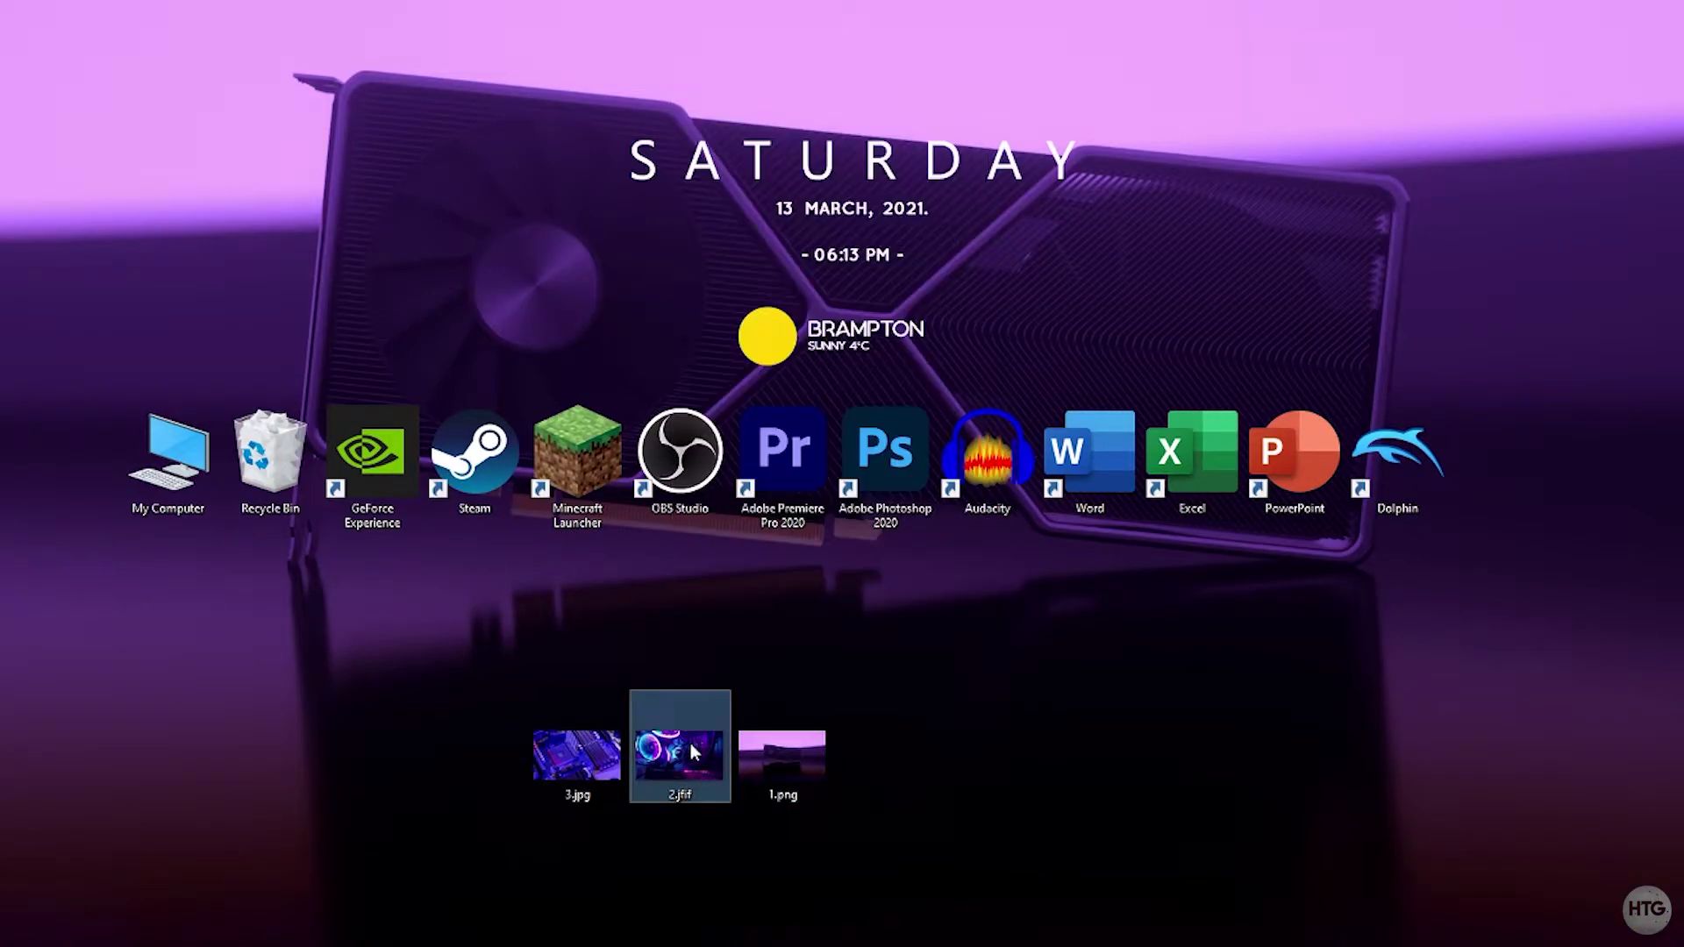
right_click(691, 744)
left_click(772, 177)
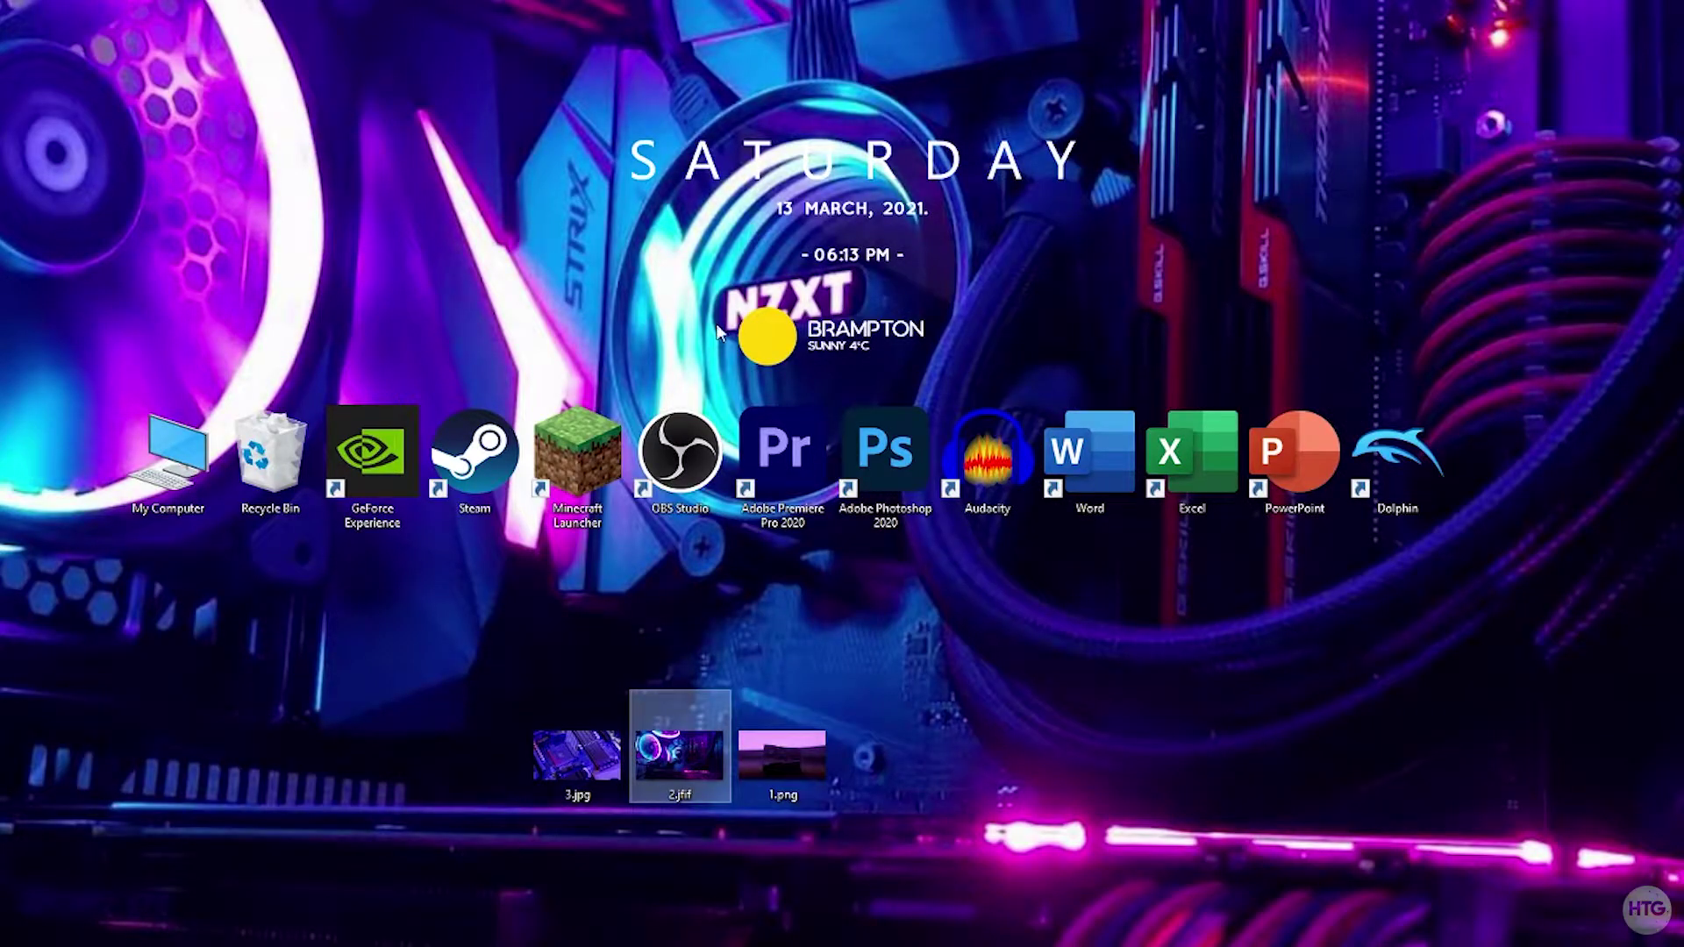
Step: Make the purple motherboard picture 3.jpg the desktop background
left_click(579, 746)
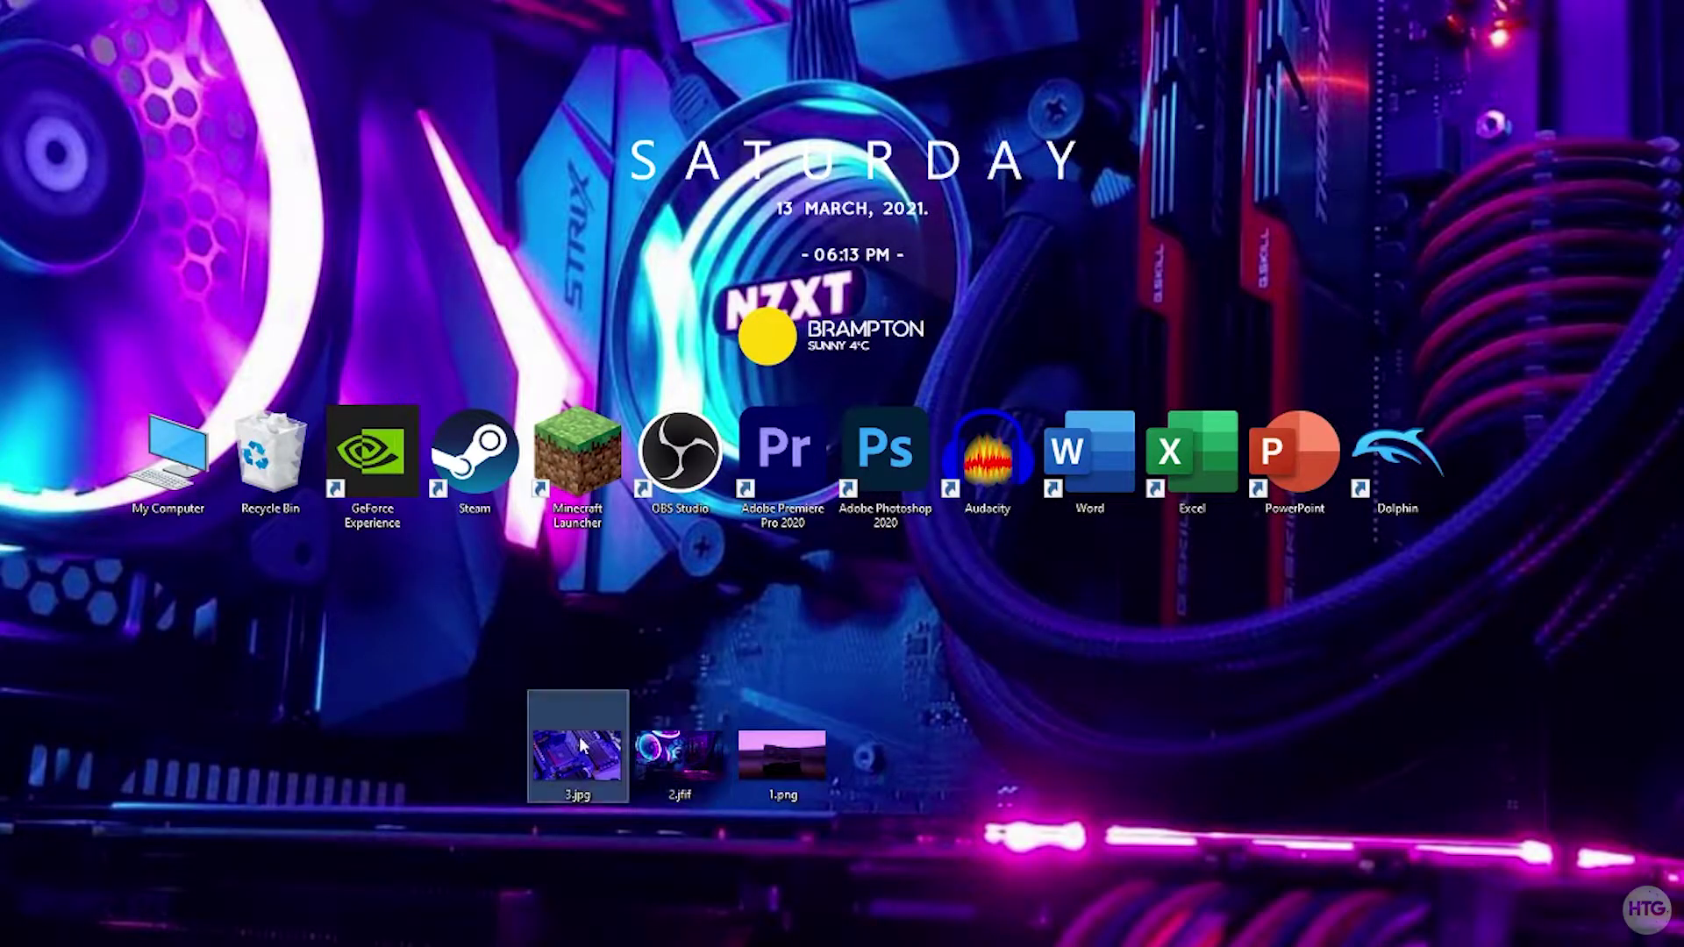
right_click(581, 742)
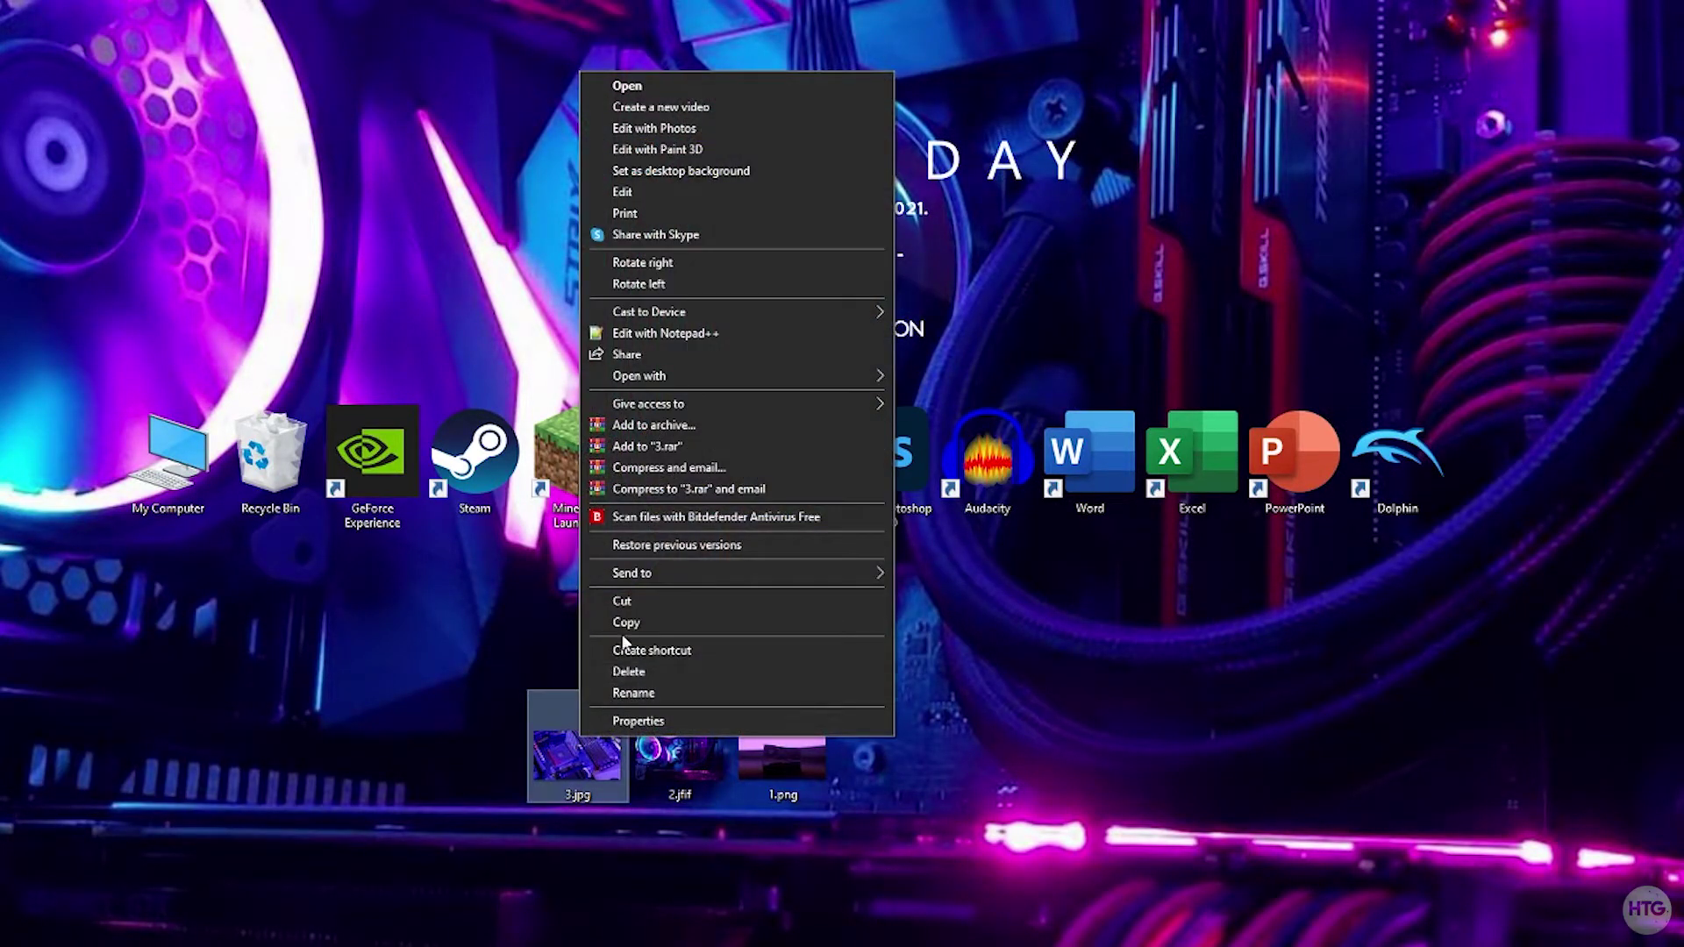
left_click(672, 169)
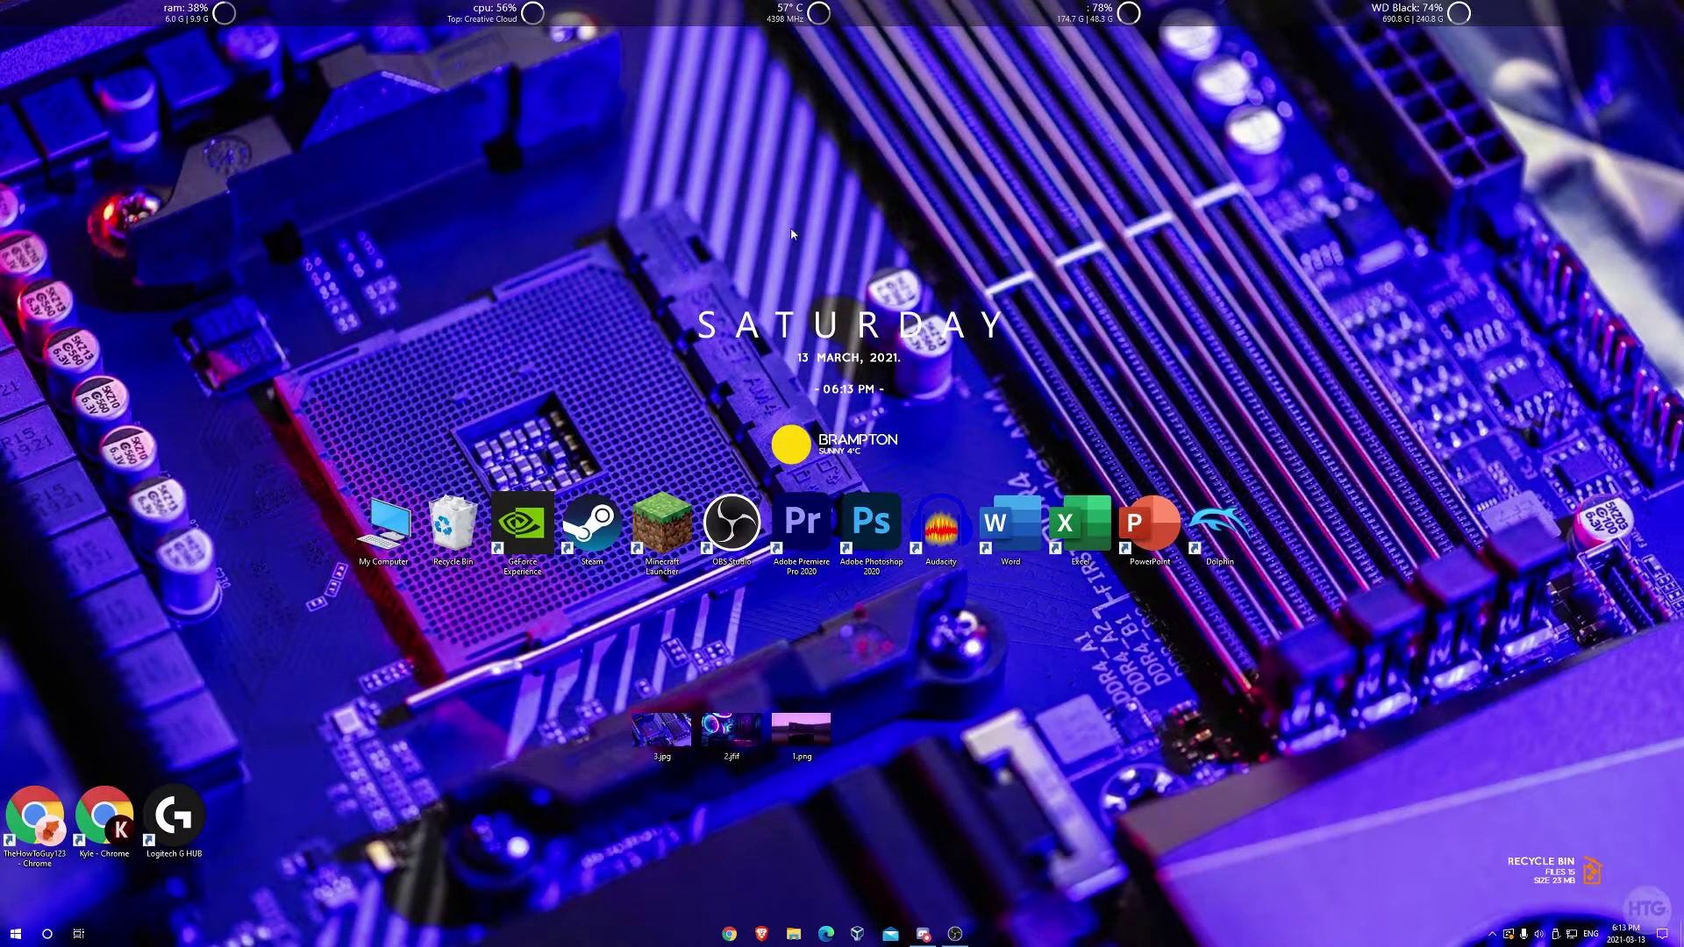
Step: Open Personalize, view the first picture's Set for monitor options without choosing, then minimize Settings
right_click(693, 217)
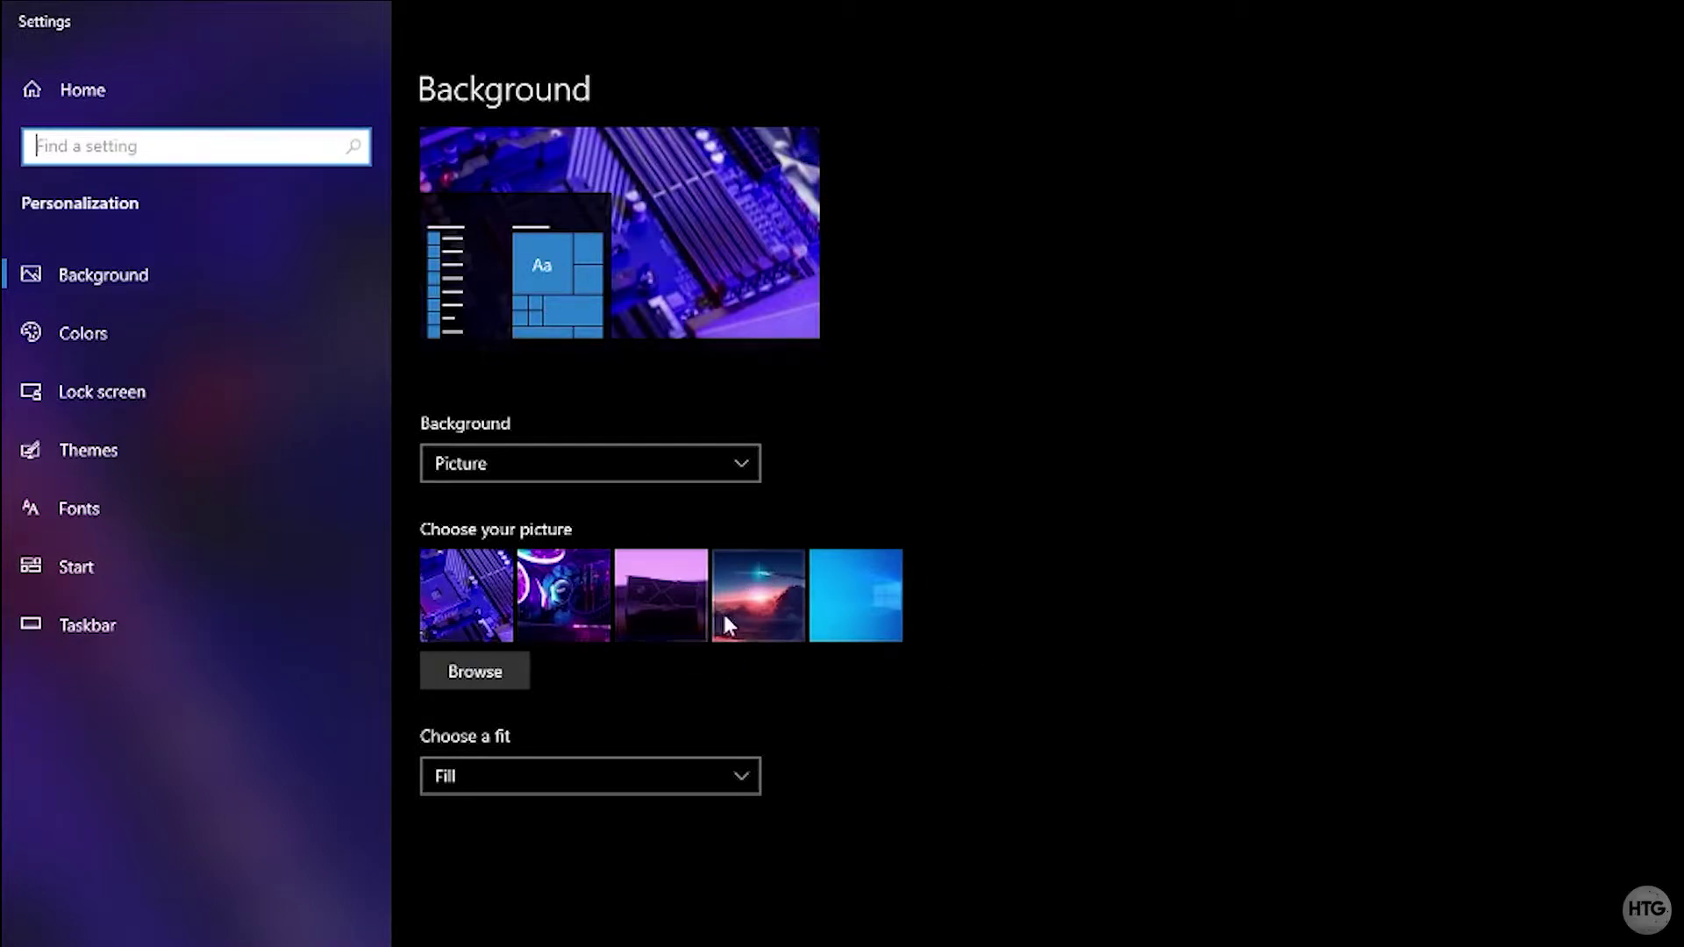
right_click(476, 590)
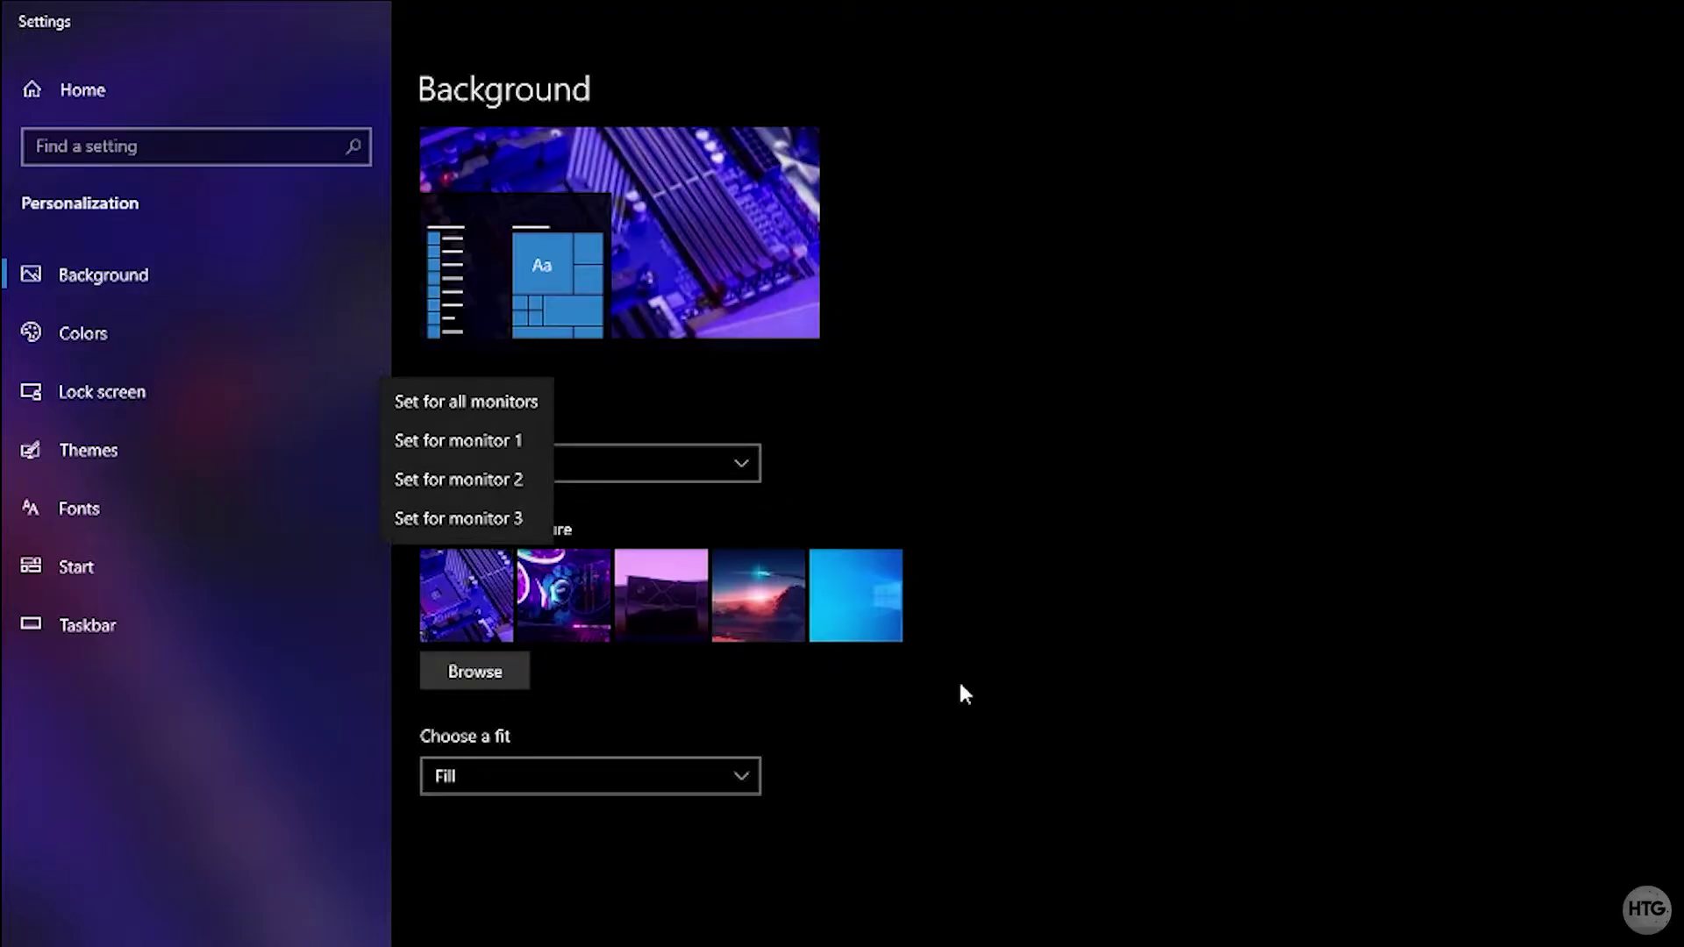
left_click(1586, 787)
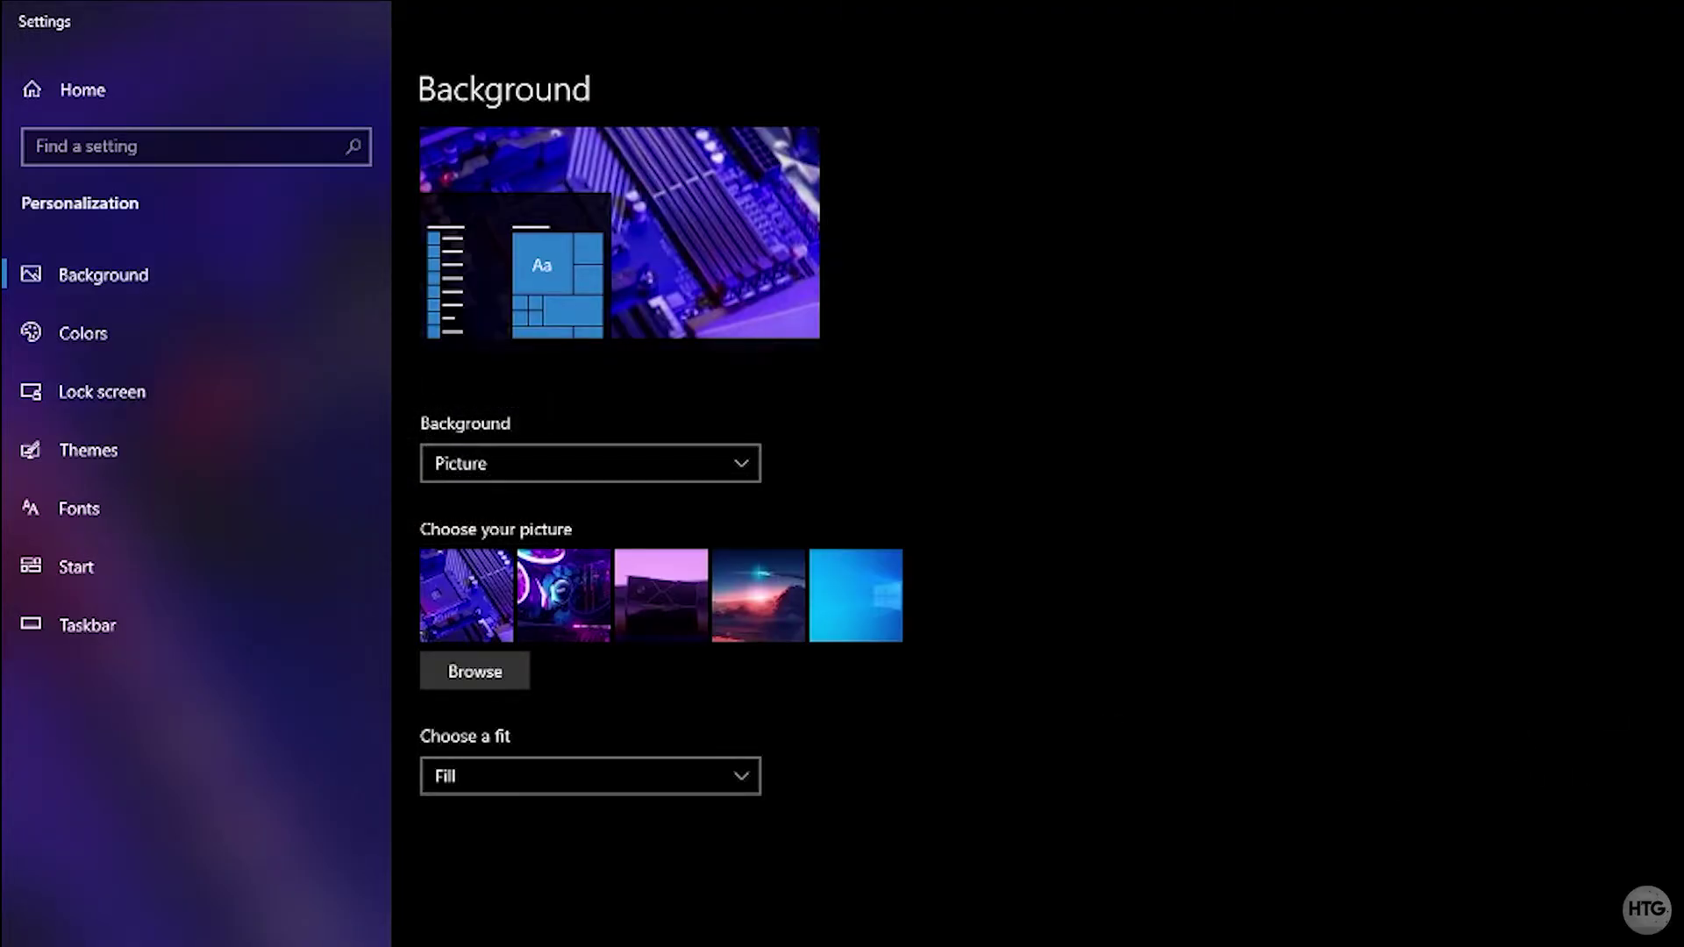
left_click(1609, 9)
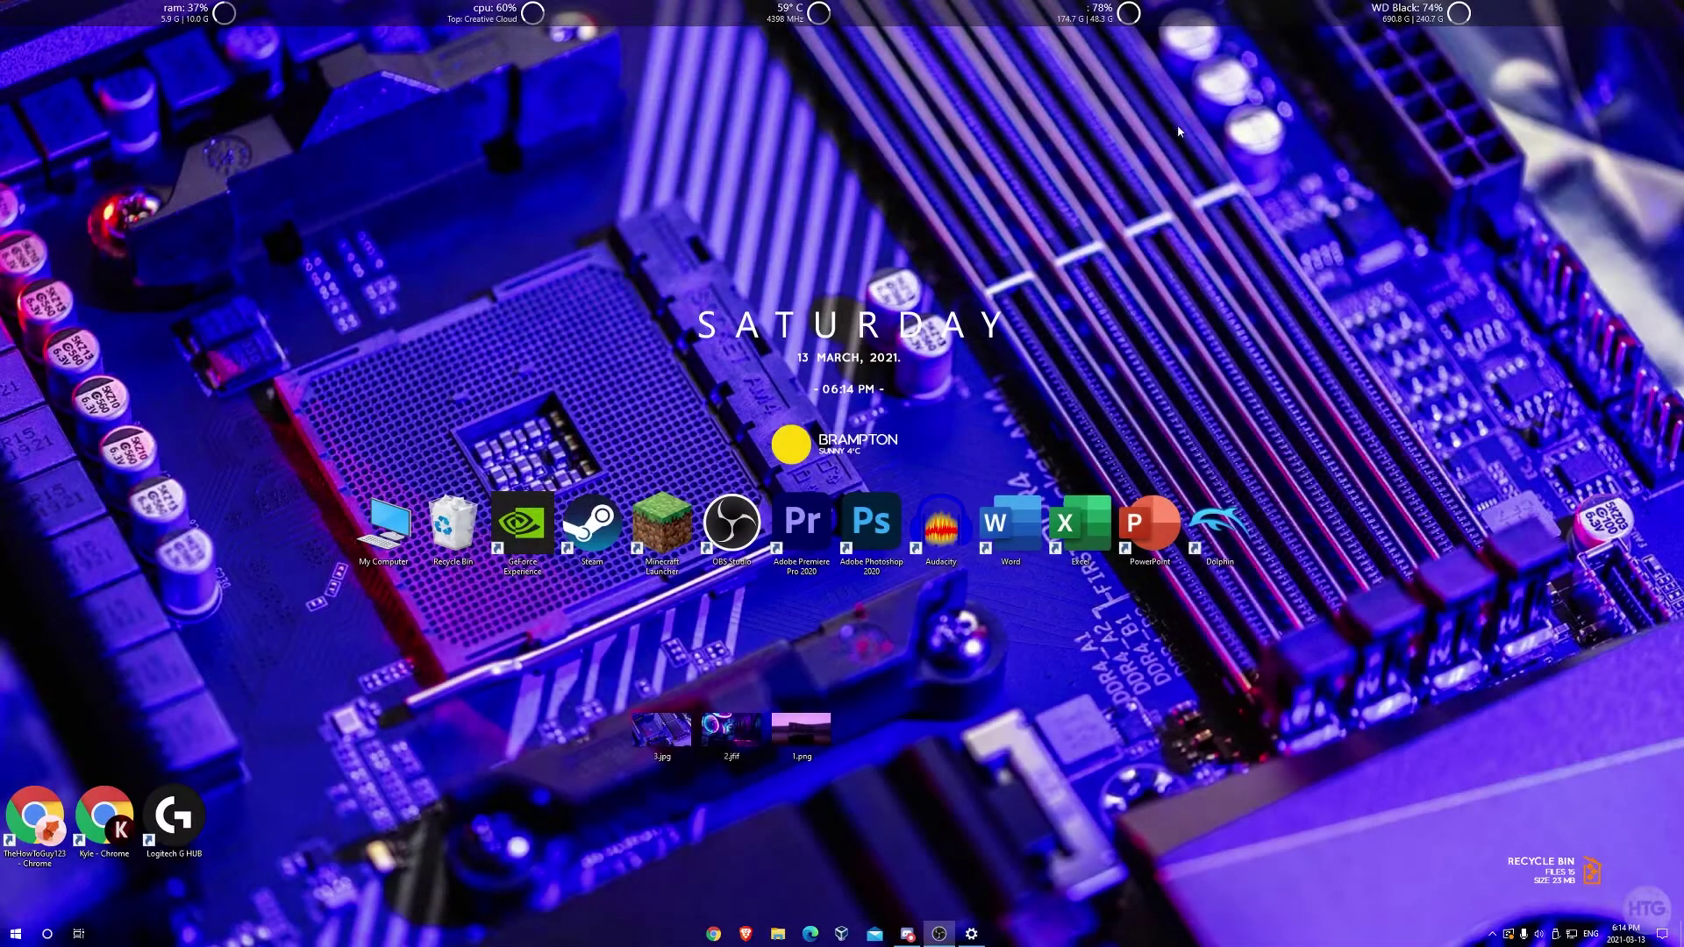
Step: Open Display settings and run Identify repeatedly to check the 3, 1, 2 monitor layout
right_click(1178, 128)
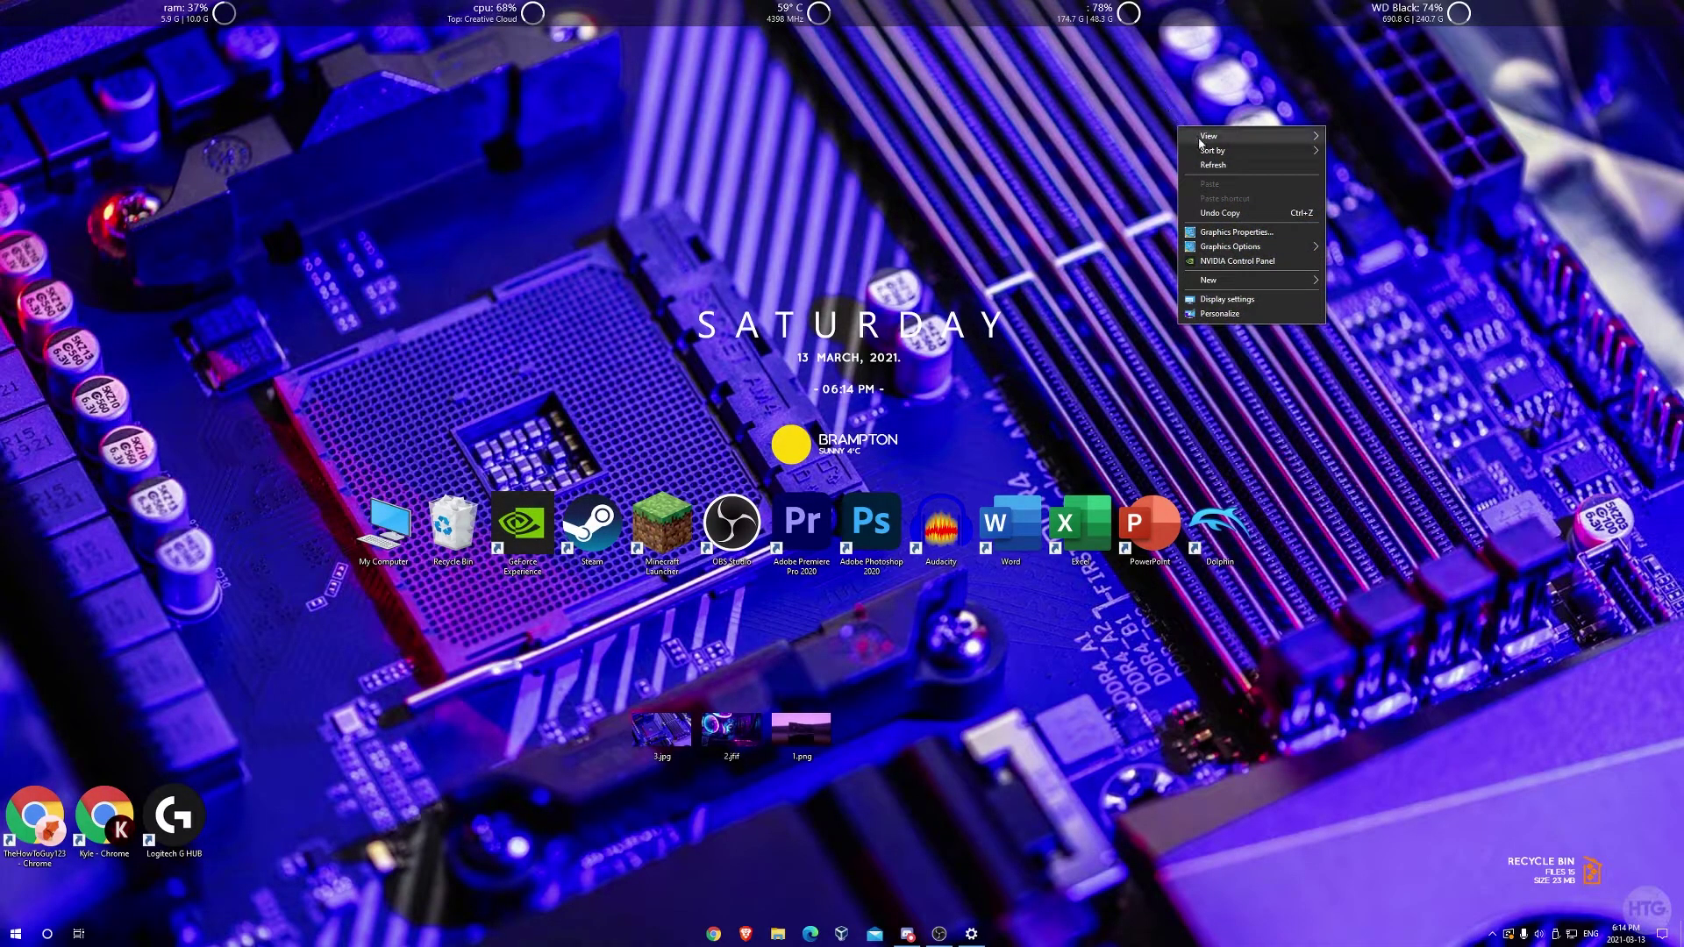
mouse_move(1201, 140)
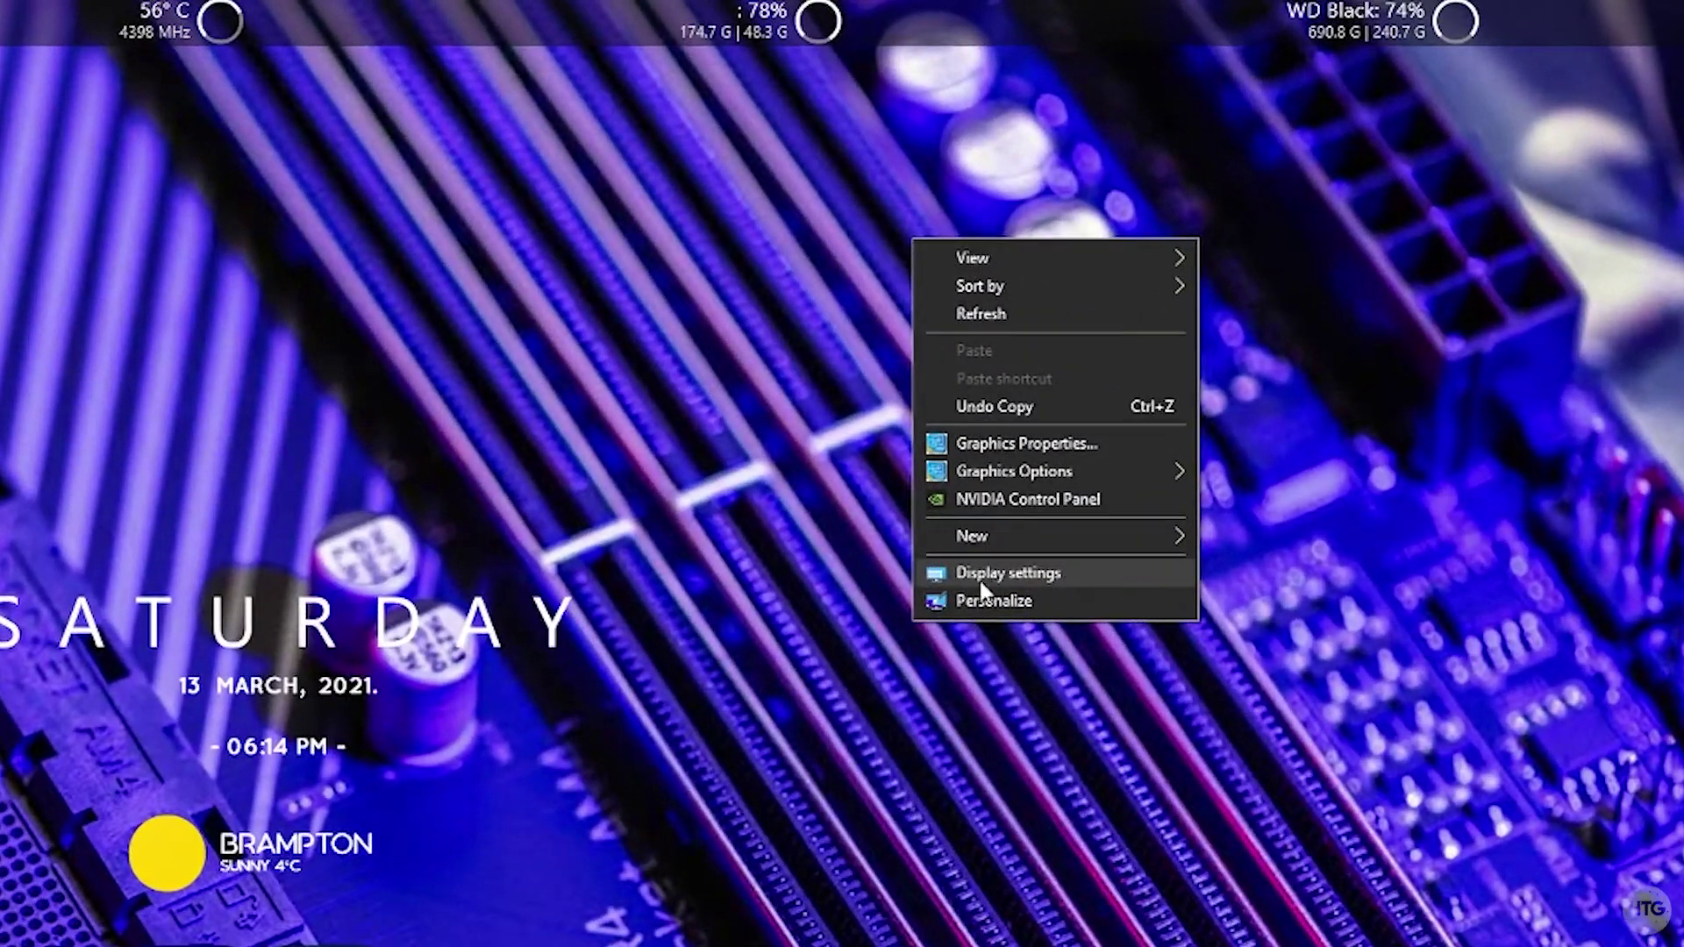
left_click(996, 577)
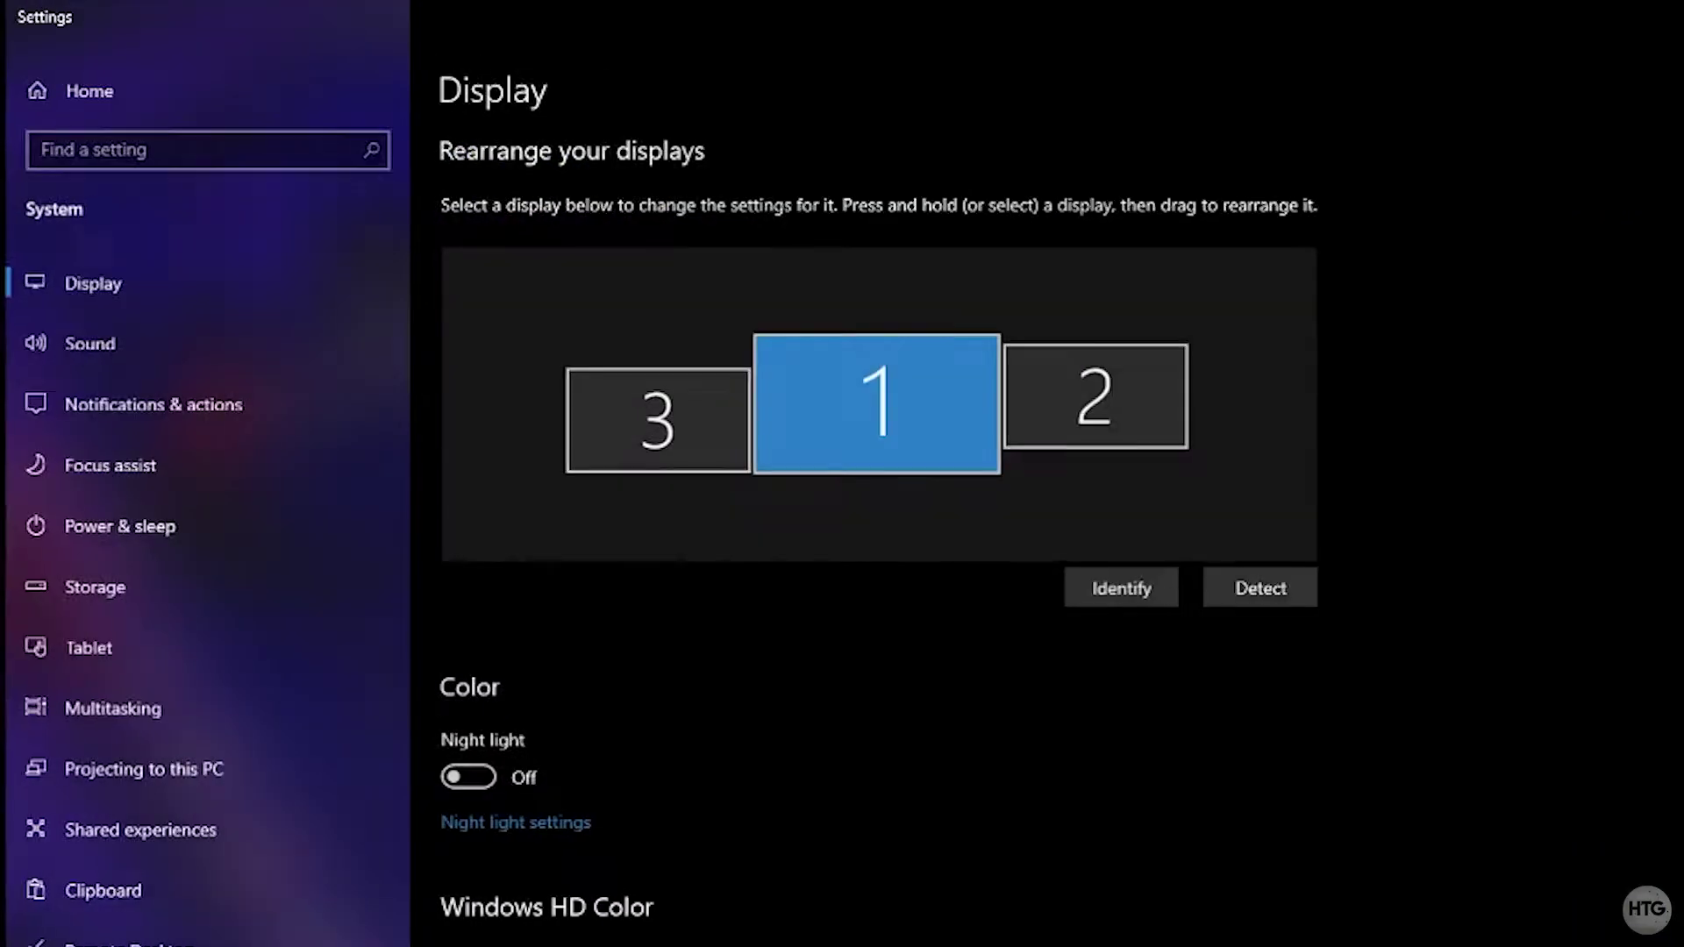
left_click(1137, 591)
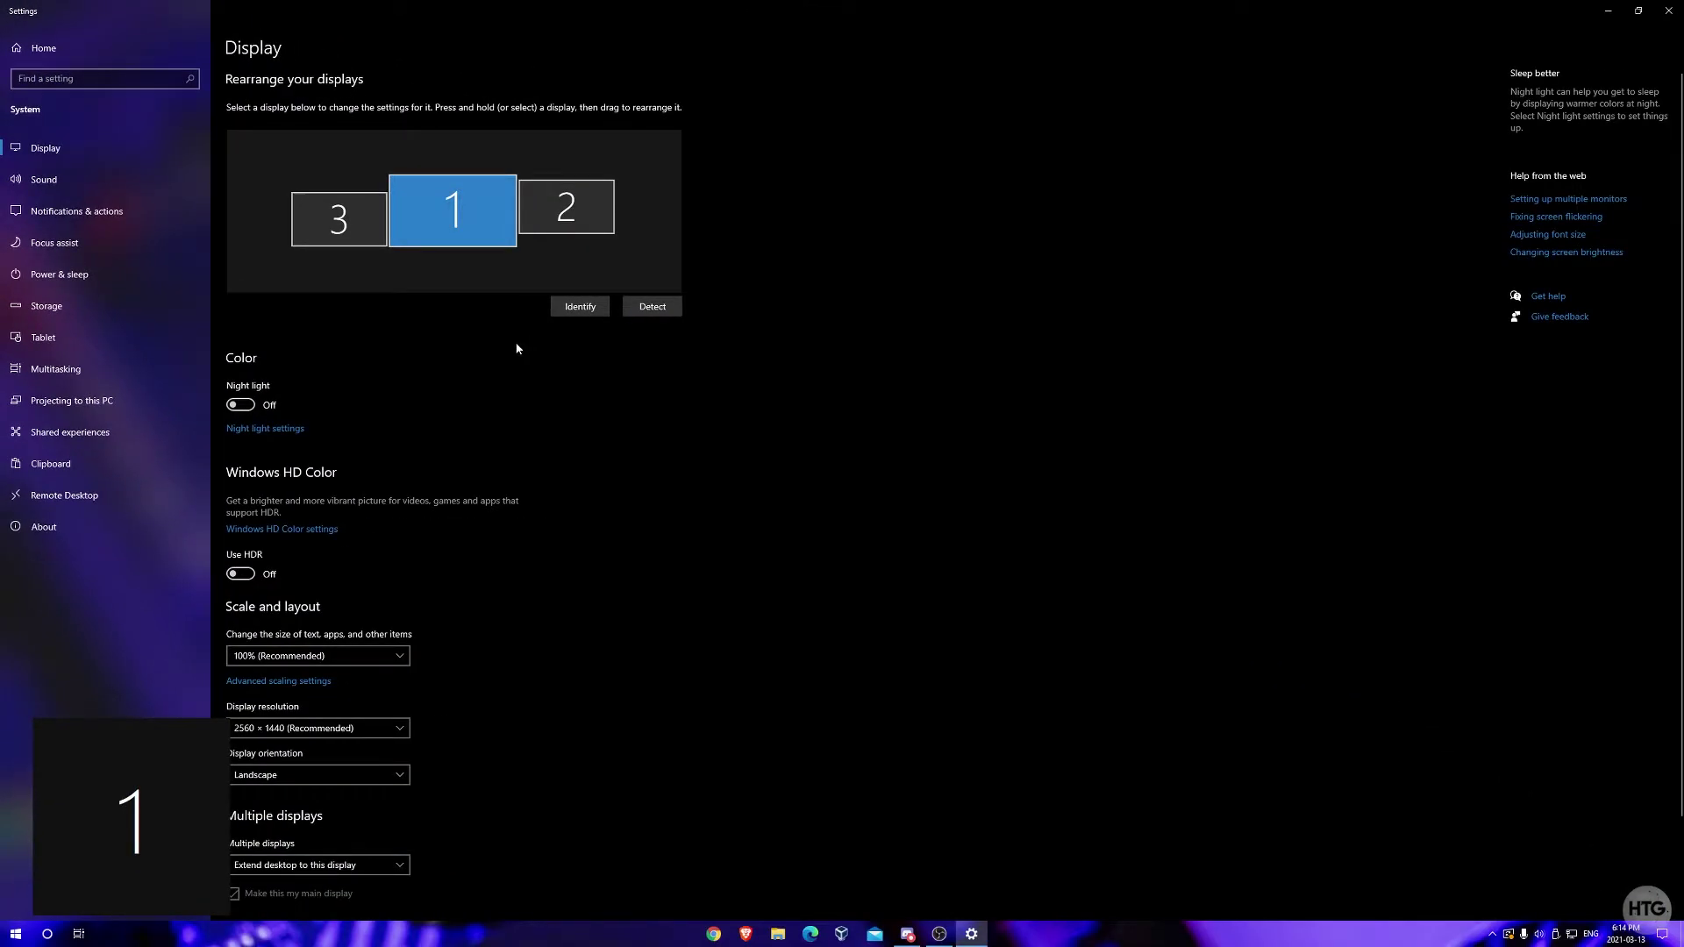
left_click(563, 311)
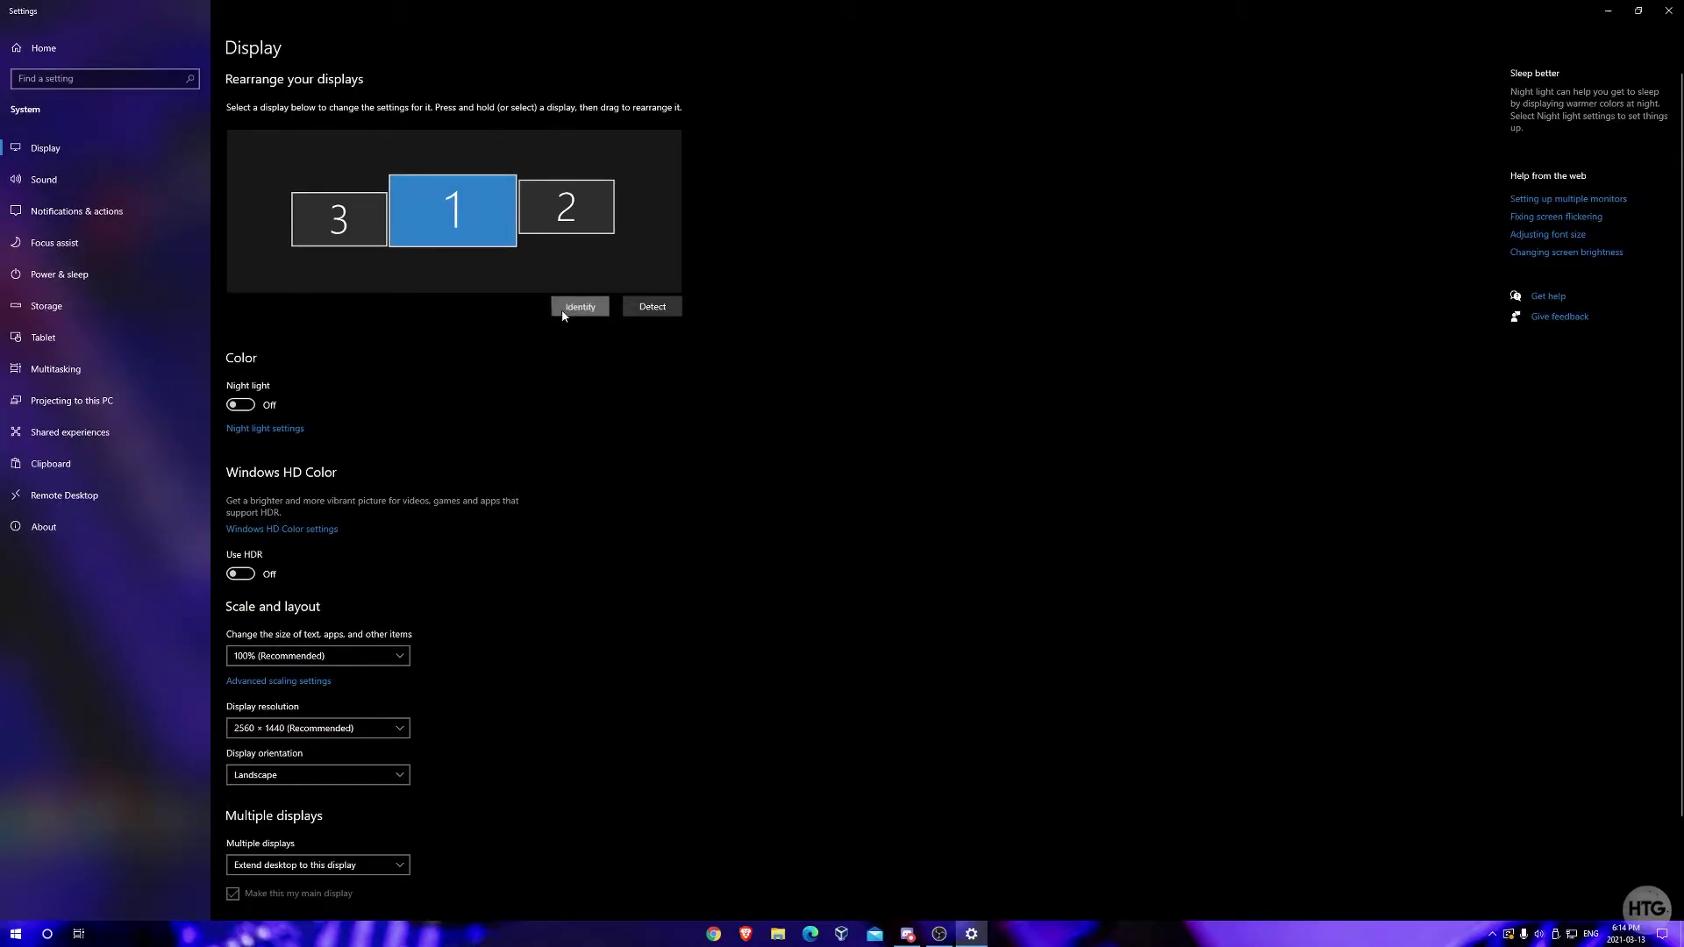
left_click(564, 309)
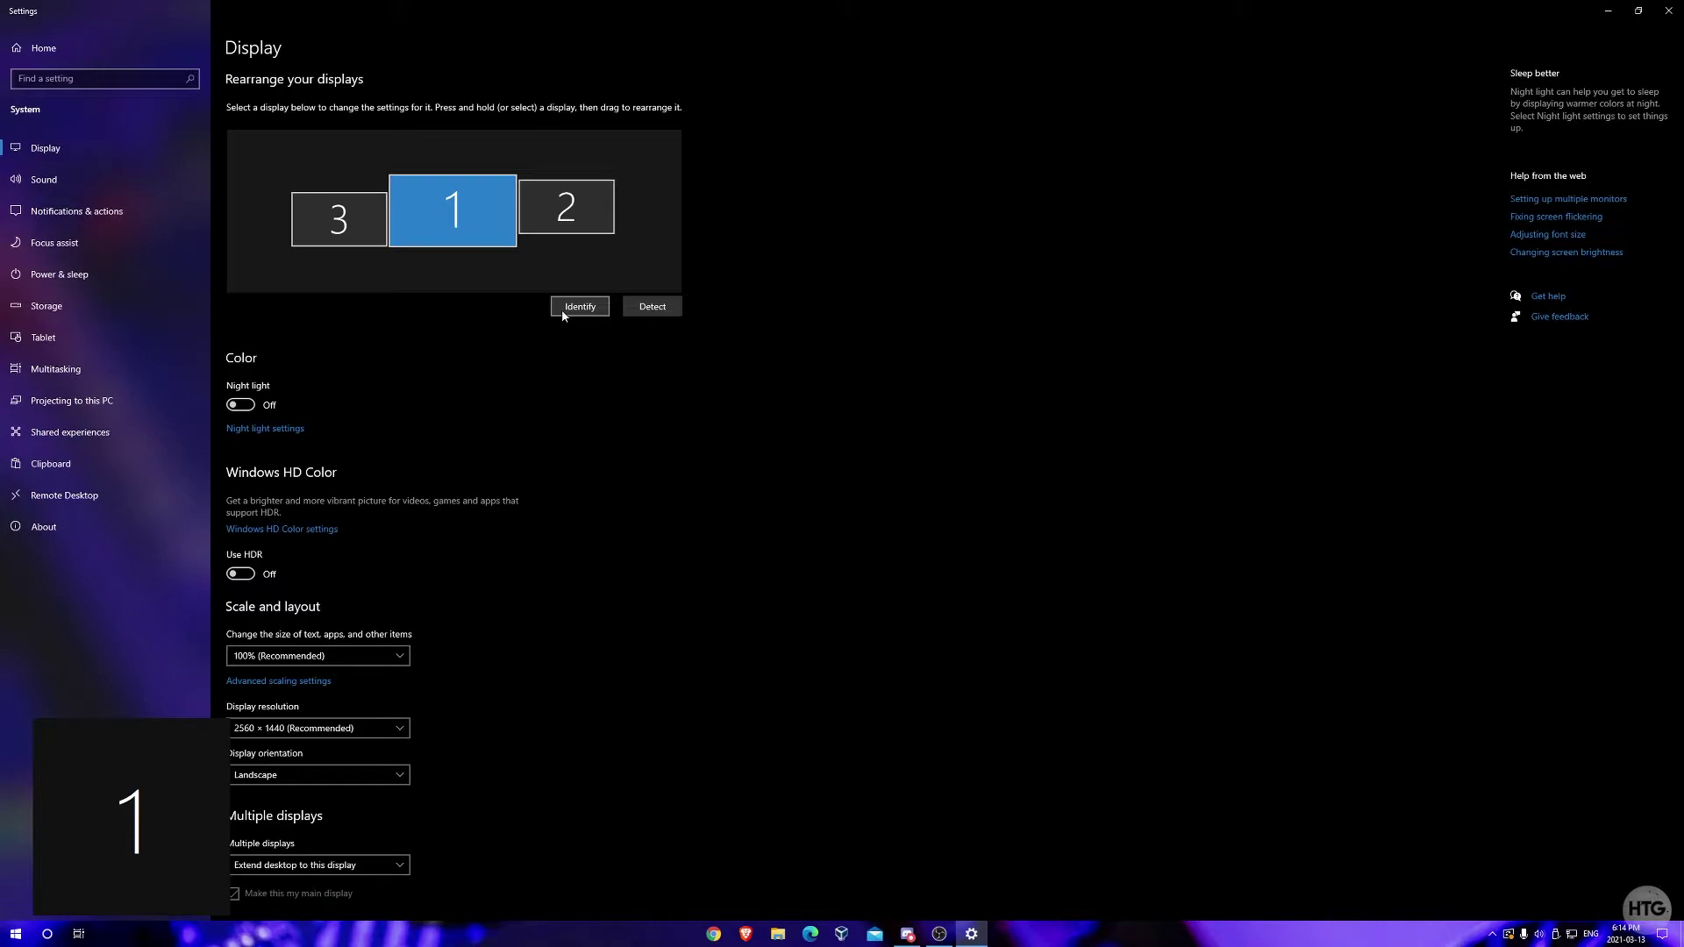
left_click(562, 309)
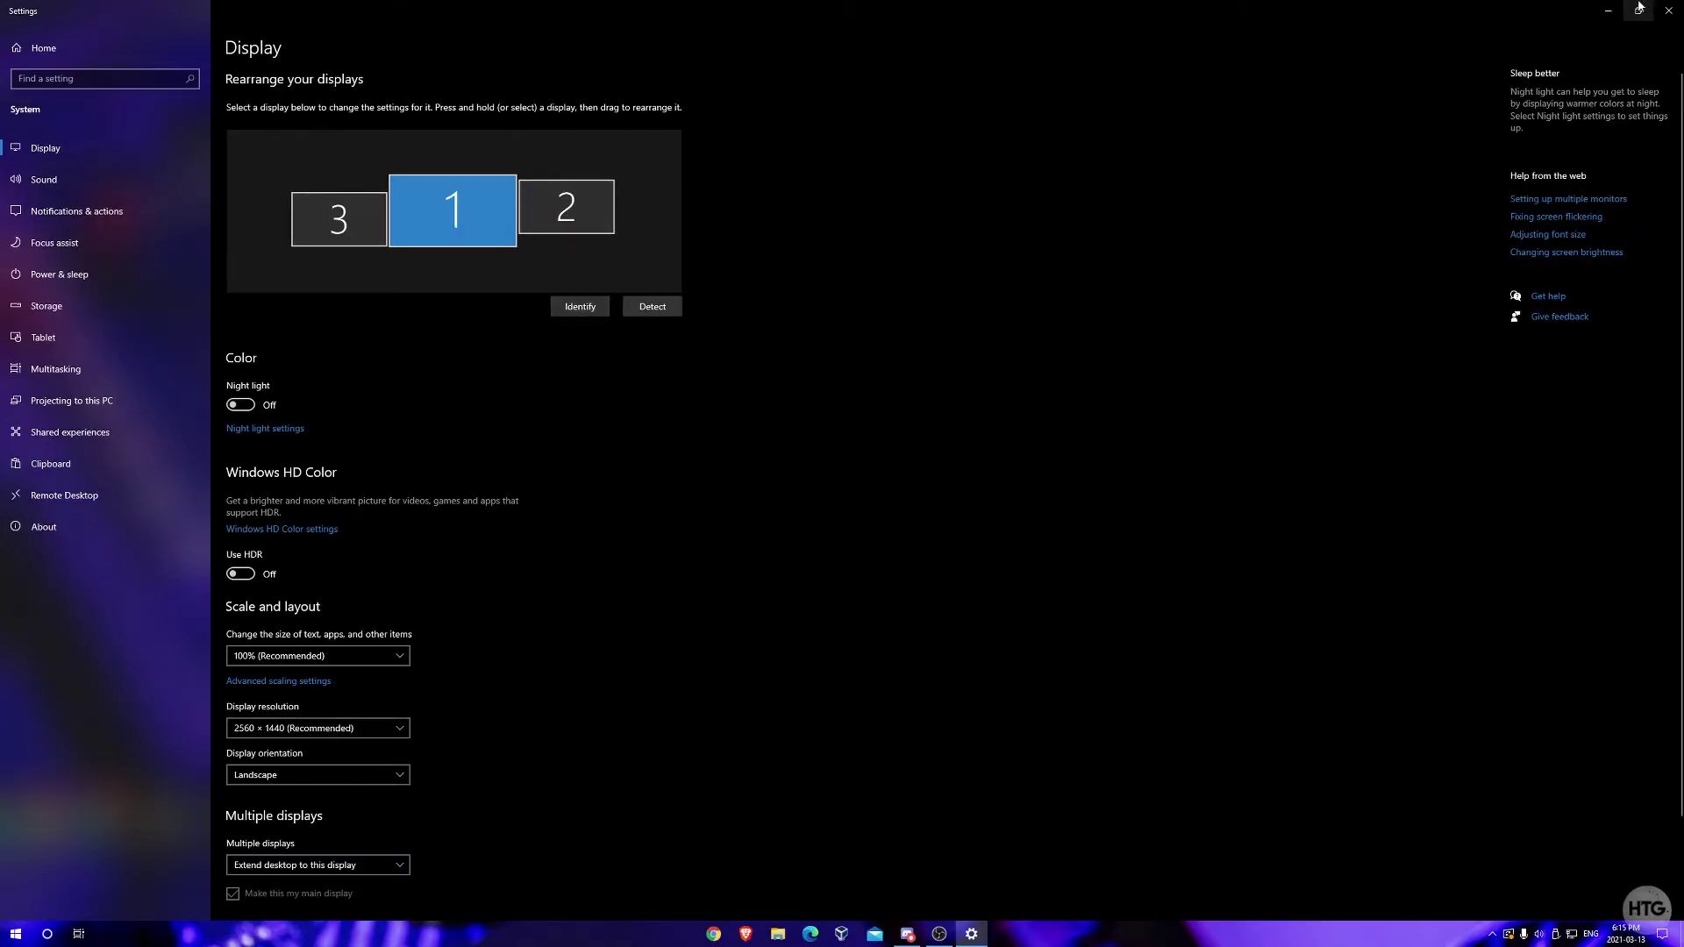
Step: From the desktop's Personalize page, set the purple graphics-card picture for monitor 1
left_click(1610, 8)
right_click(1092, 159)
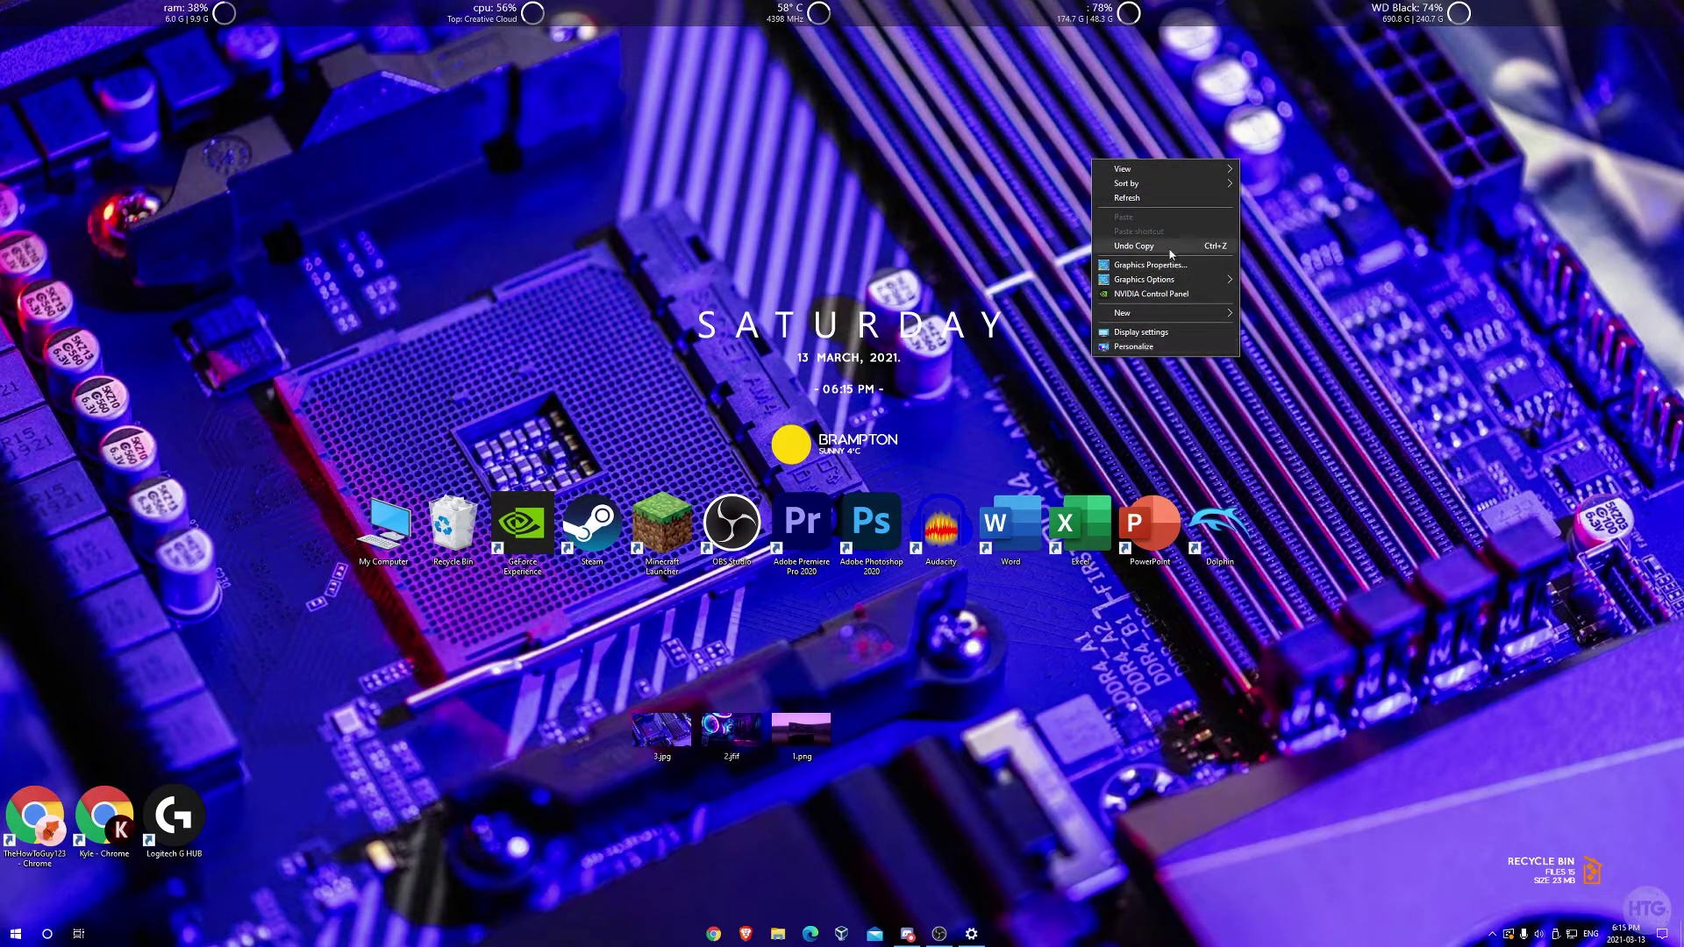
left_click(1165, 348)
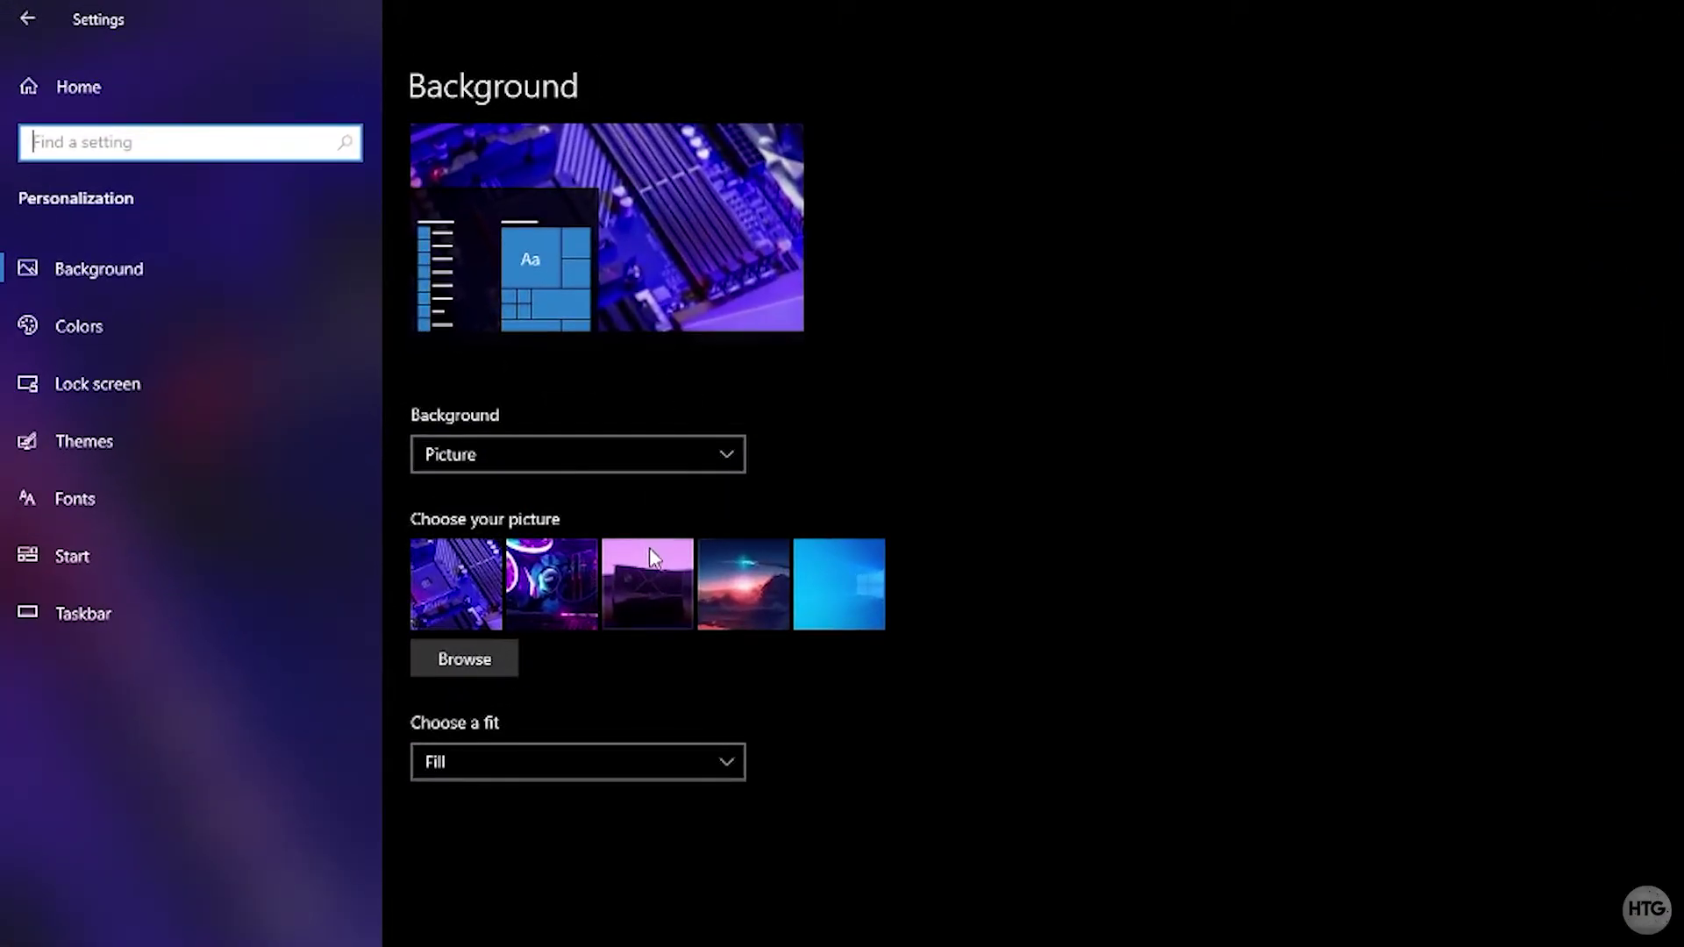
right_click(625, 566)
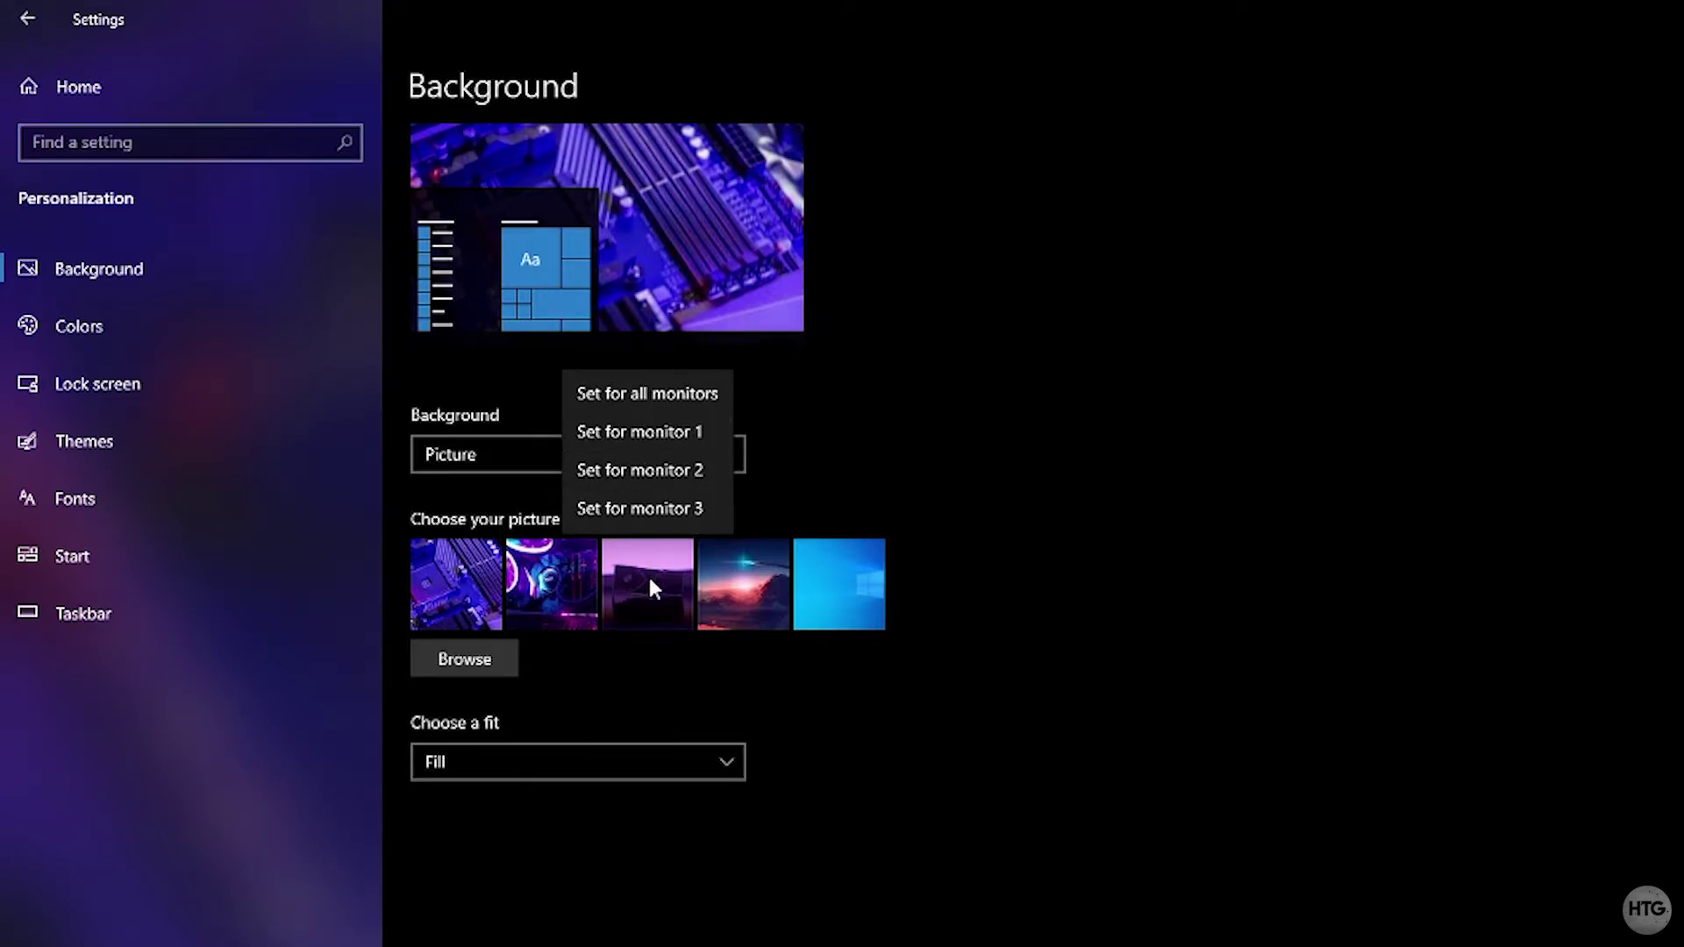
left_click(624, 434)
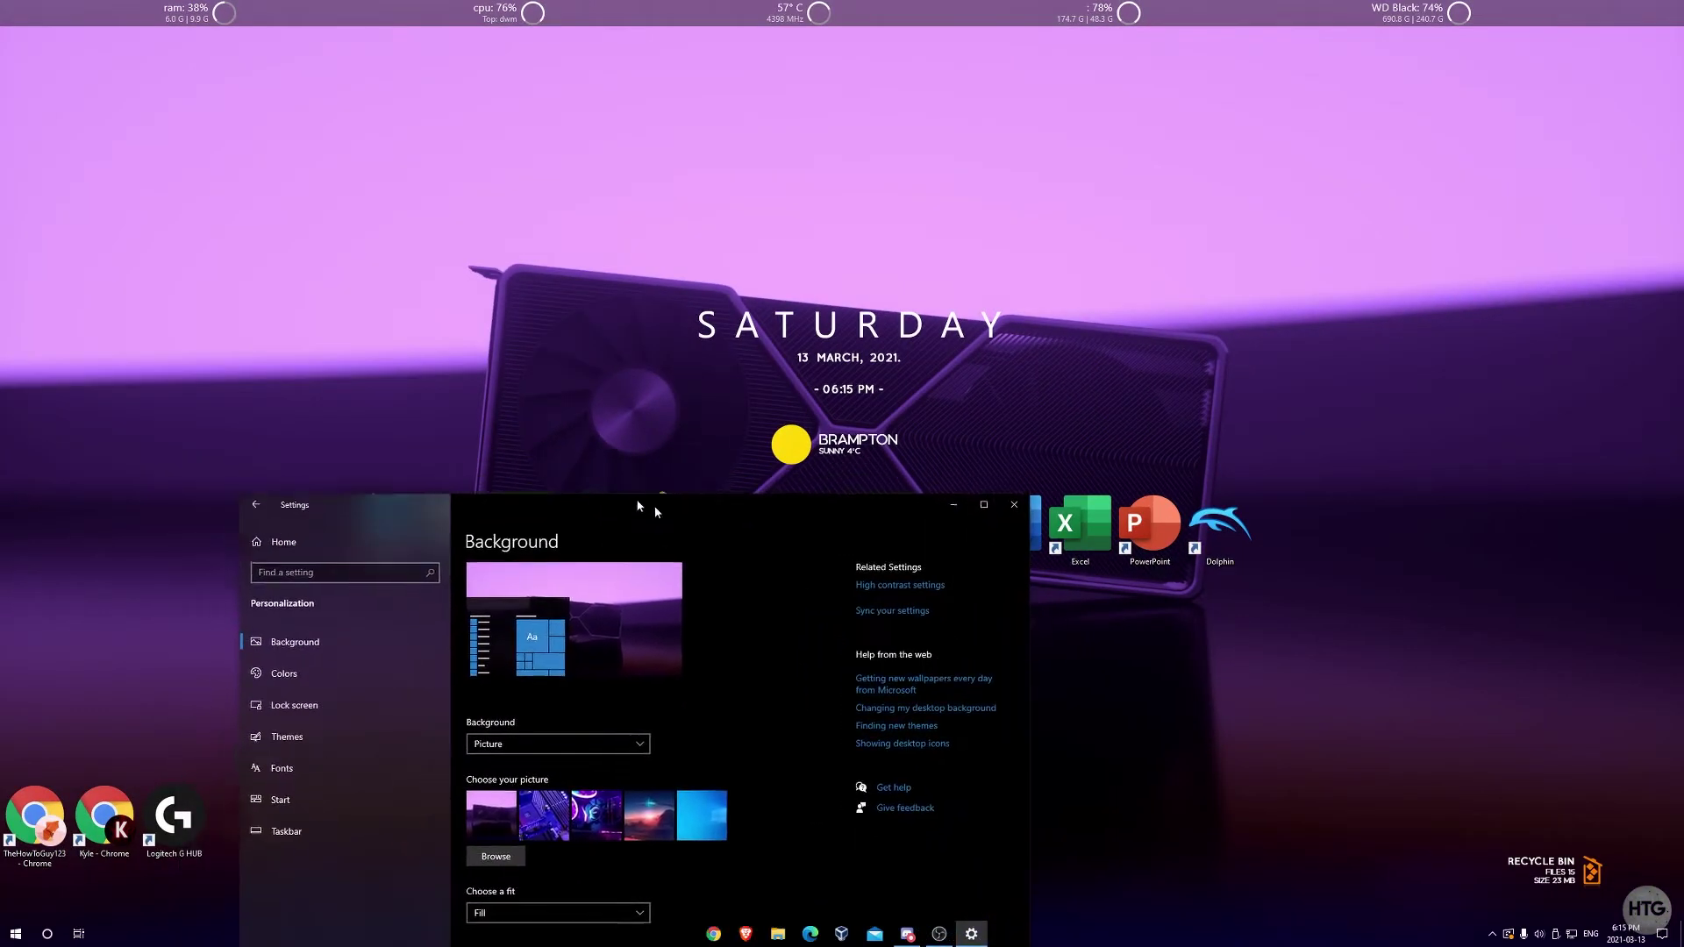
Step: Set the glowing PC-interior picture for monitor 2
left_click_drag(655, 511, 781, 351)
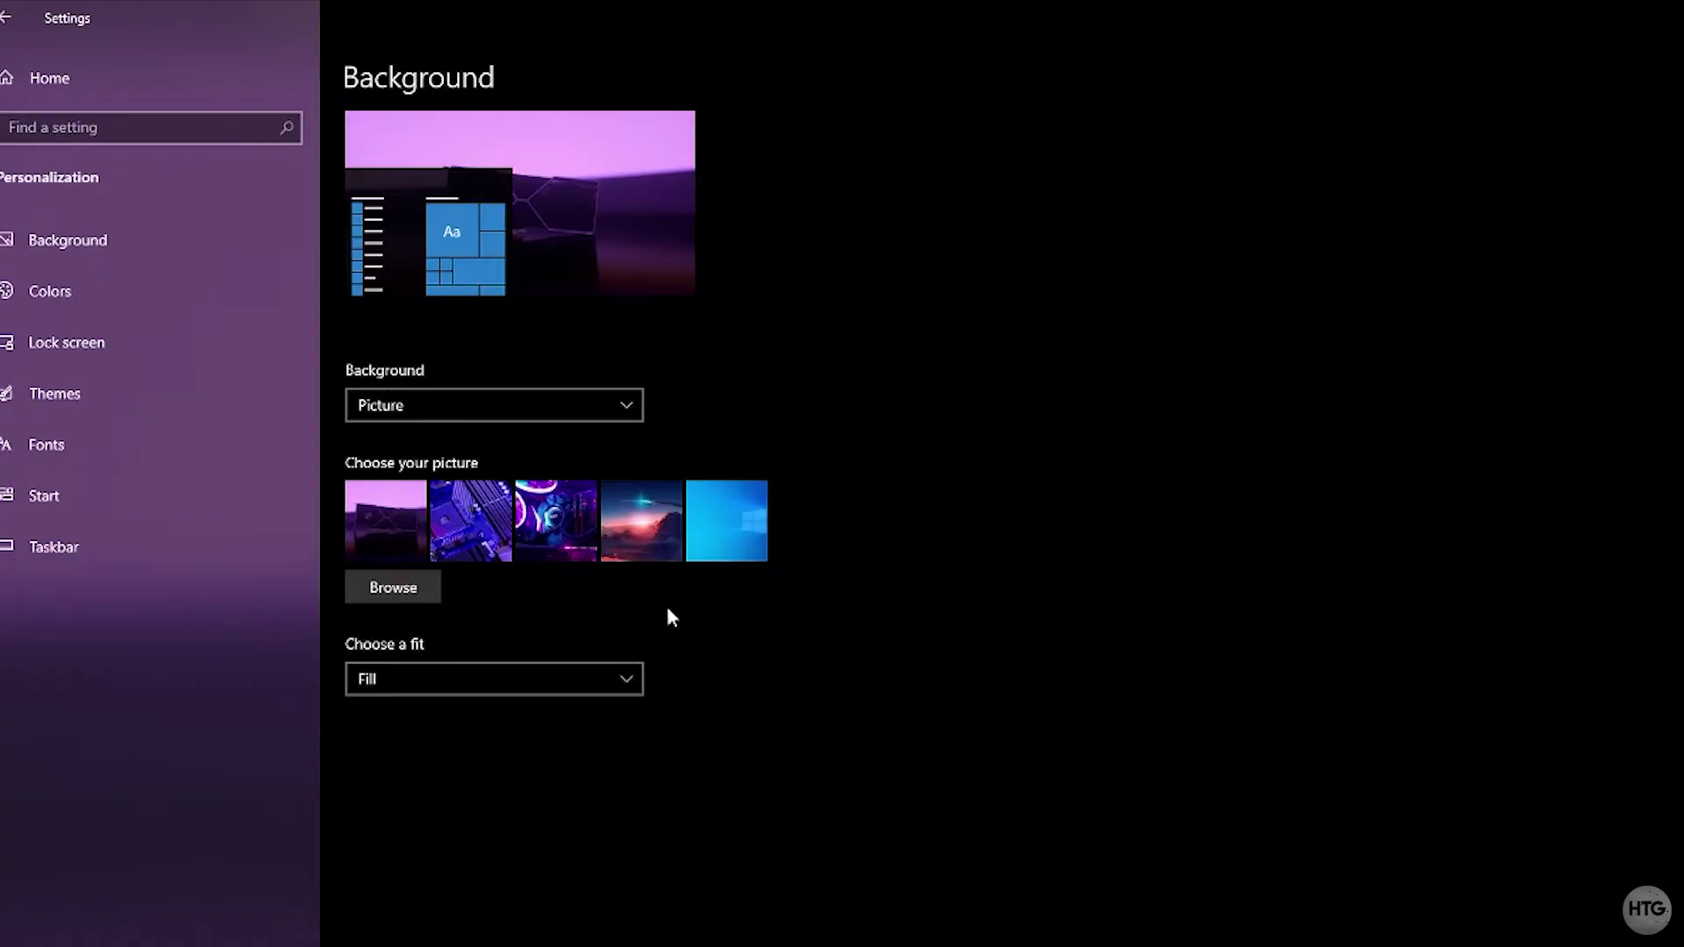
right_click(566, 518)
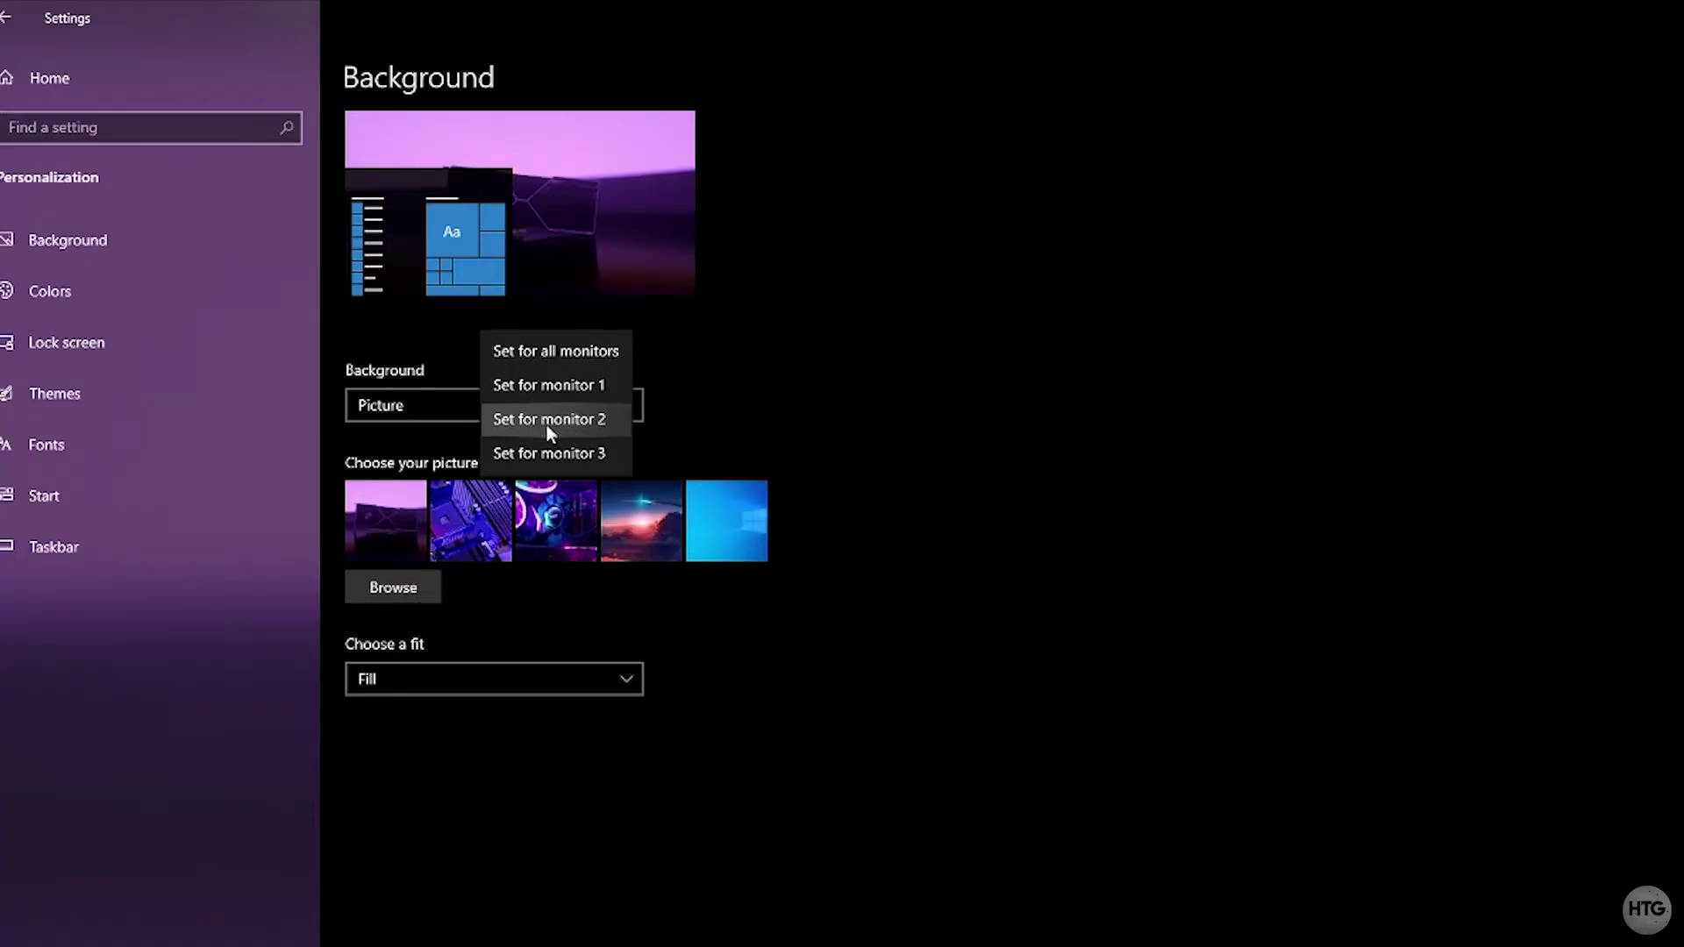
left_click(551, 420)
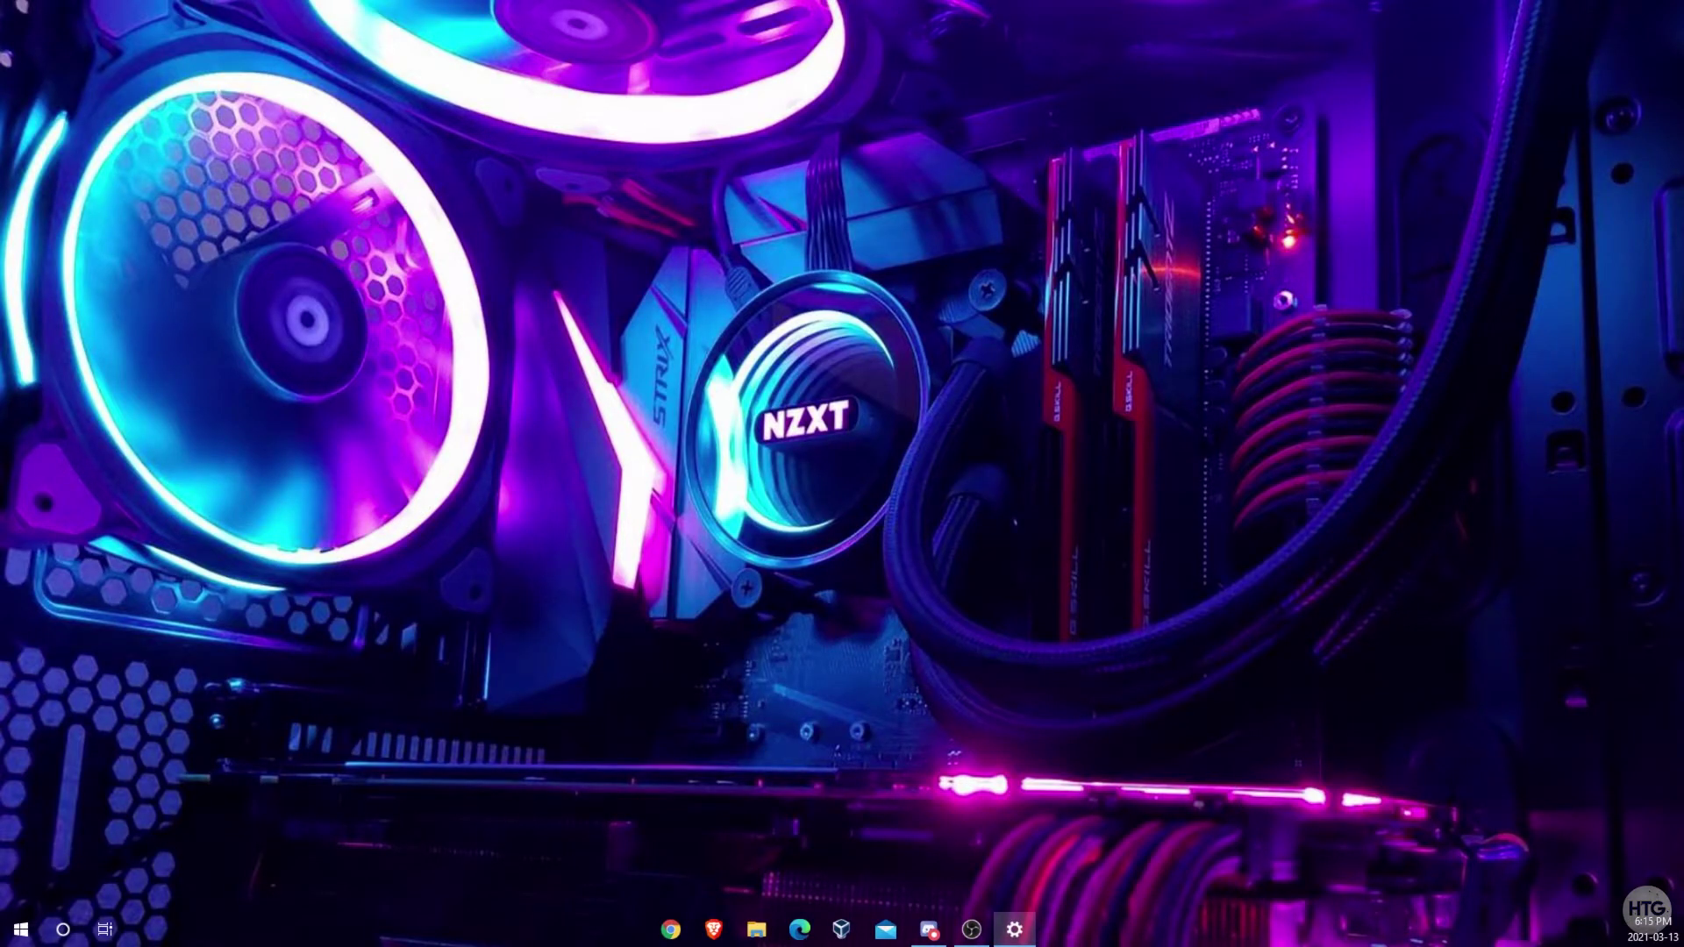
Step: Reposition the Settings window and choose Set for monitor 3 on the motherboard thumbnail
left_click_drag(318, 4, 930, 456)
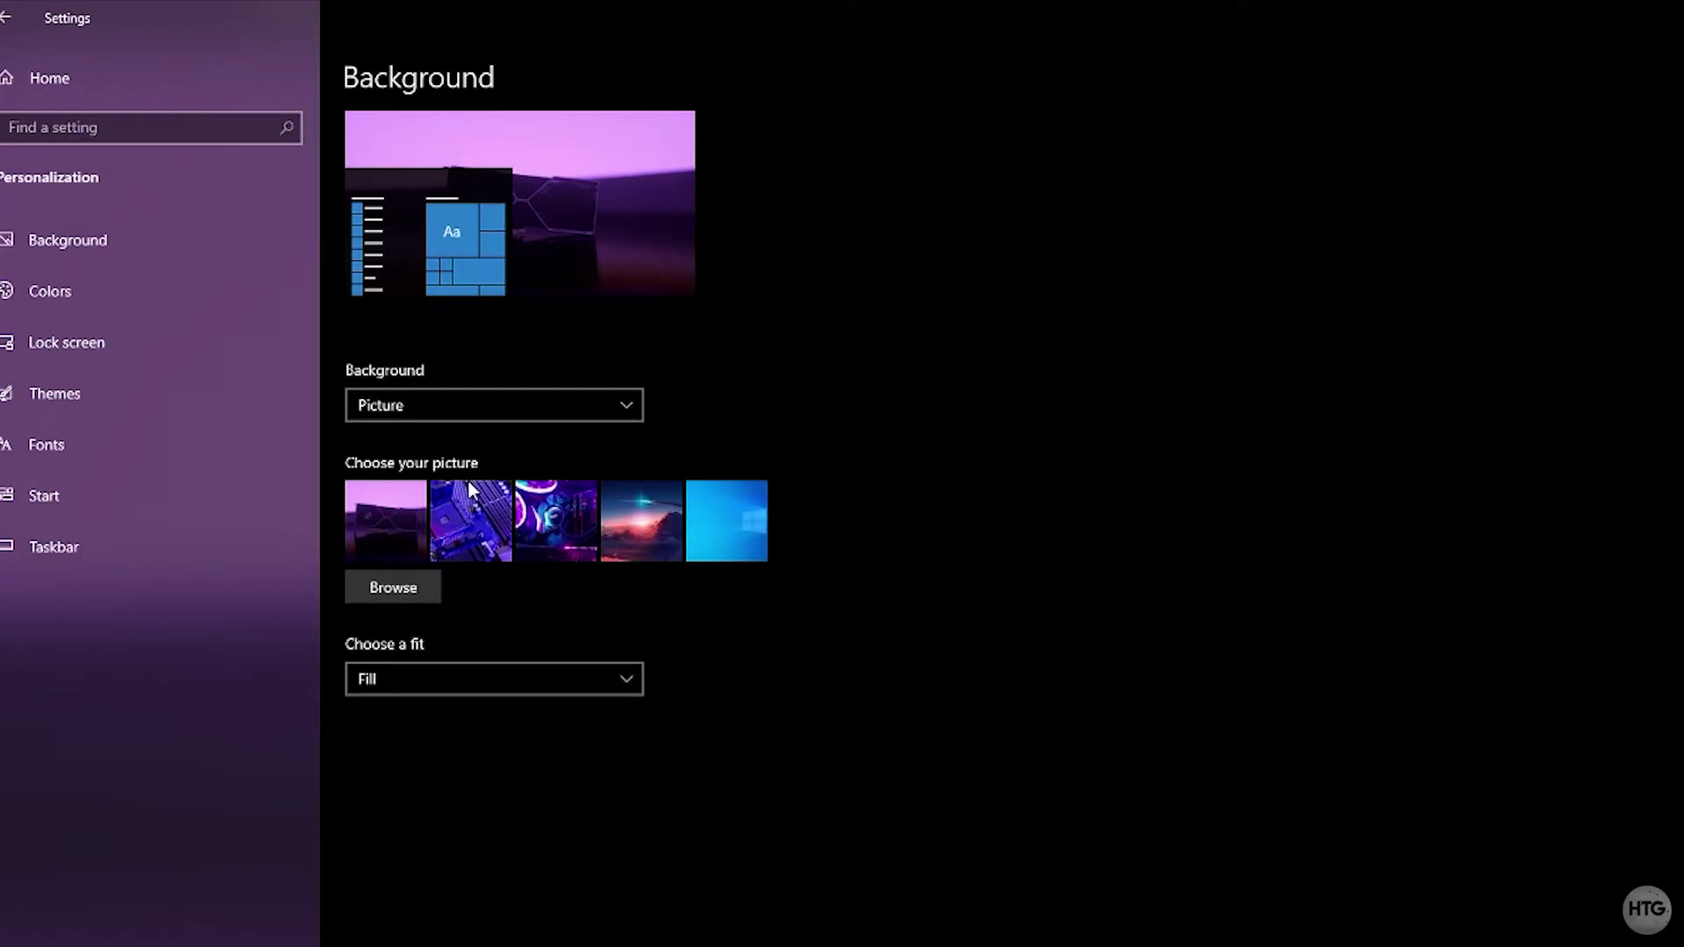
right_click(470, 509)
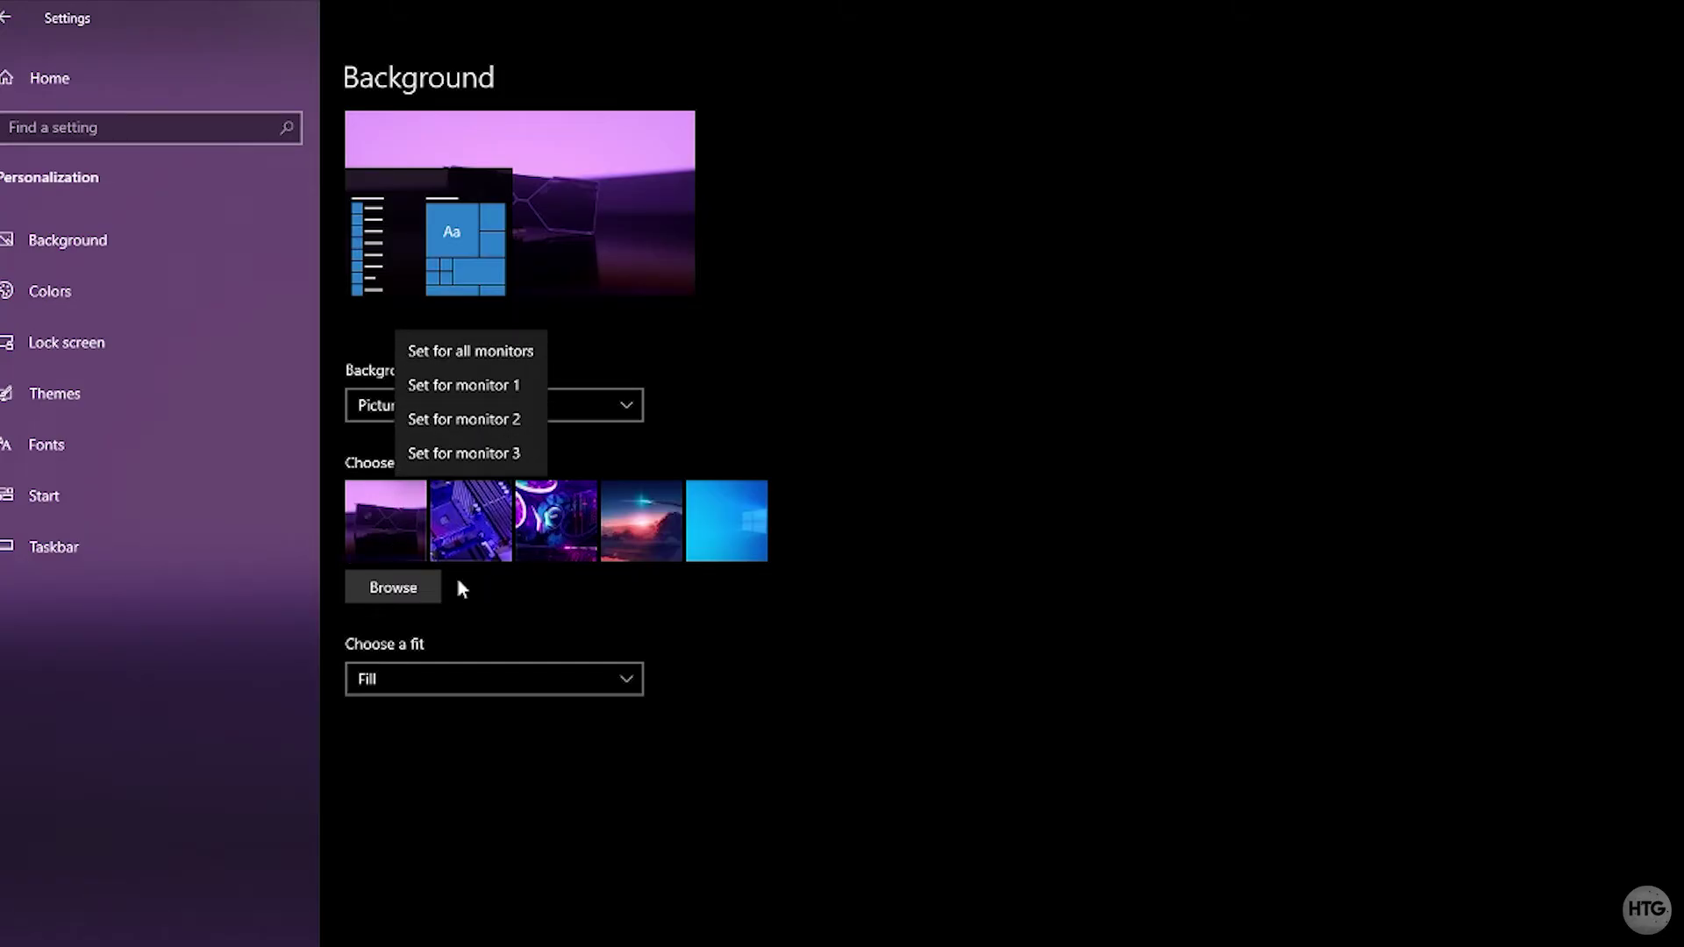
left_click(449, 454)
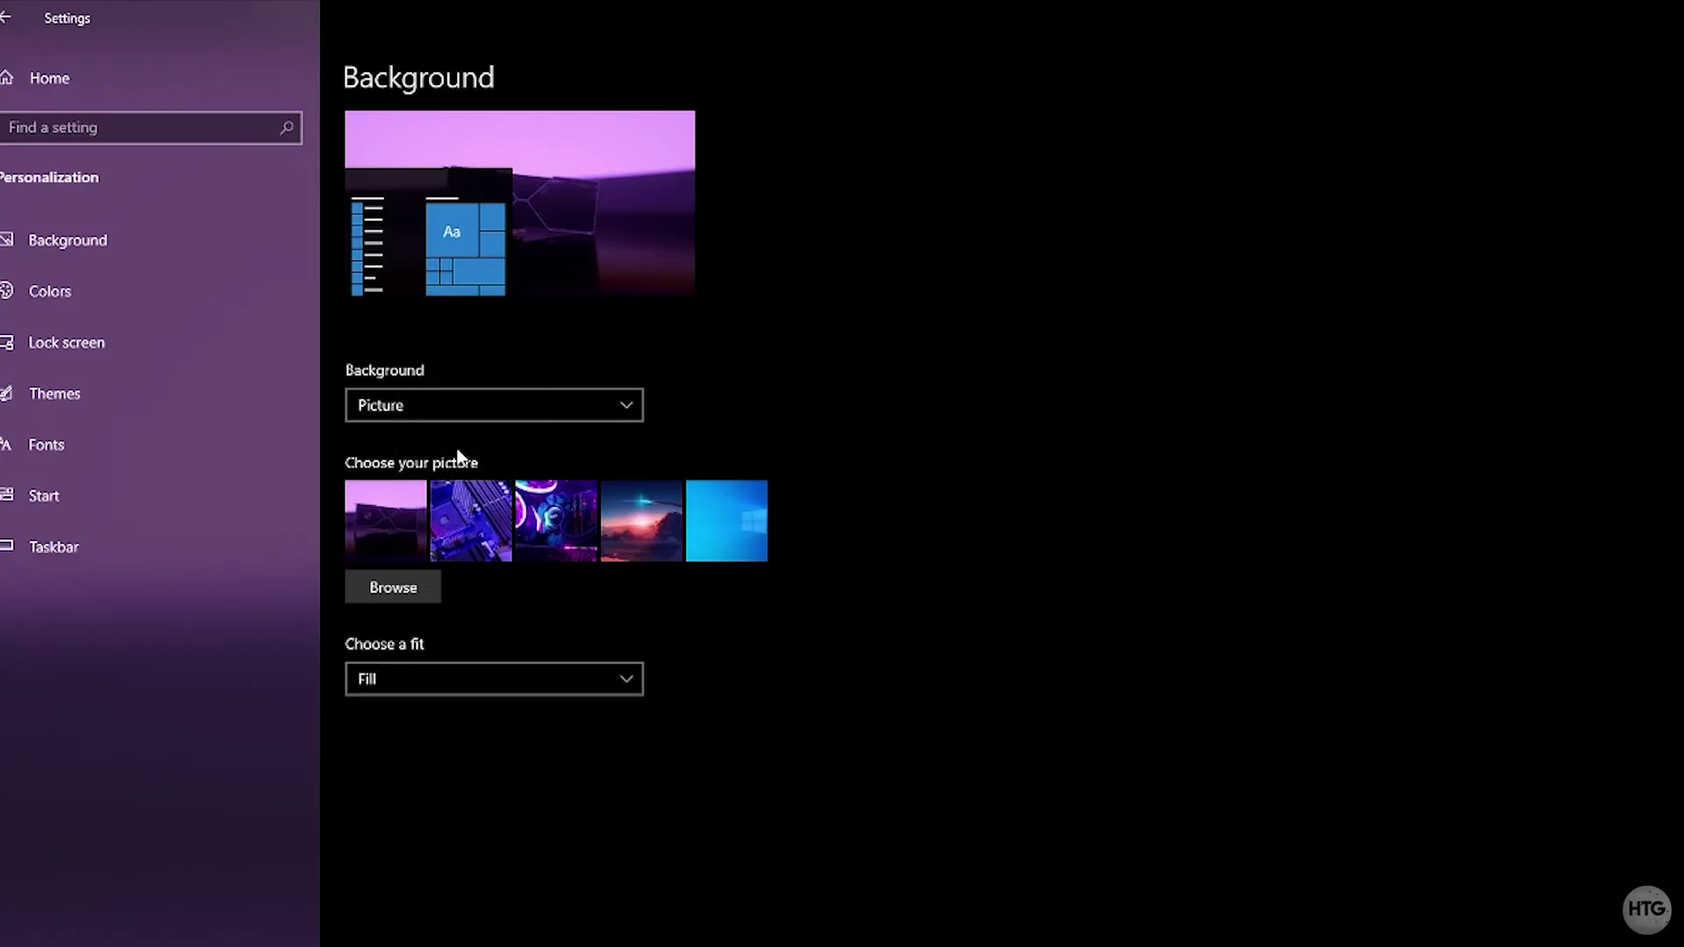